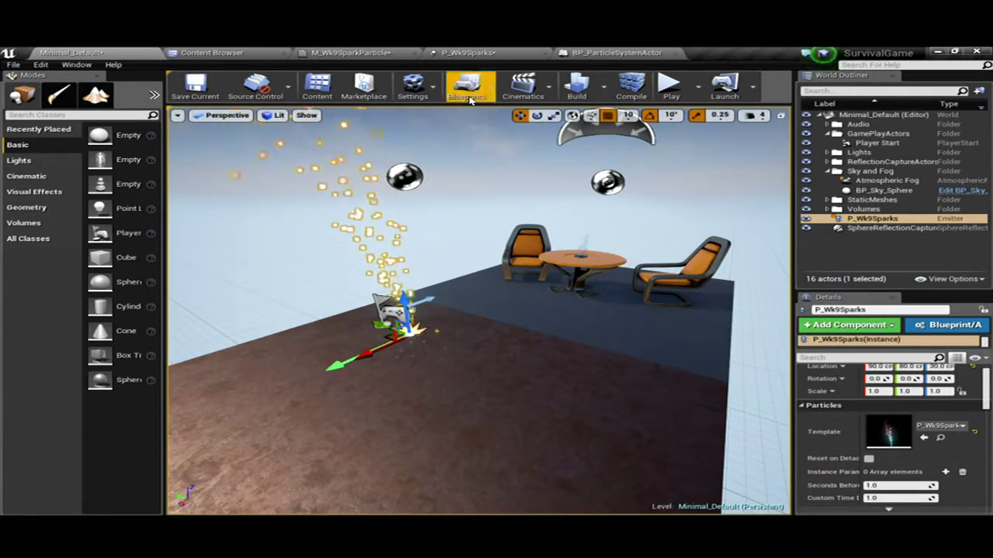
Bring up the P_Wk9Sparks particle system in Cascade from its editor tab.
{"action": "left_click", "coordinate": [468, 52]}
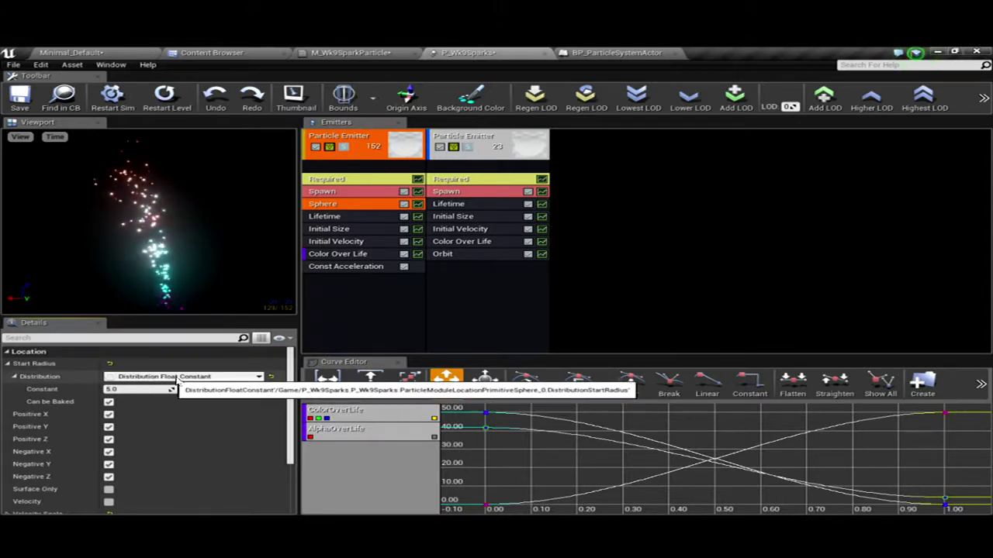
Browse the distribution types for the Sphere module's Start Radius, currently a constant 5.
{"action": "left_click", "coordinate": [131, 390]}
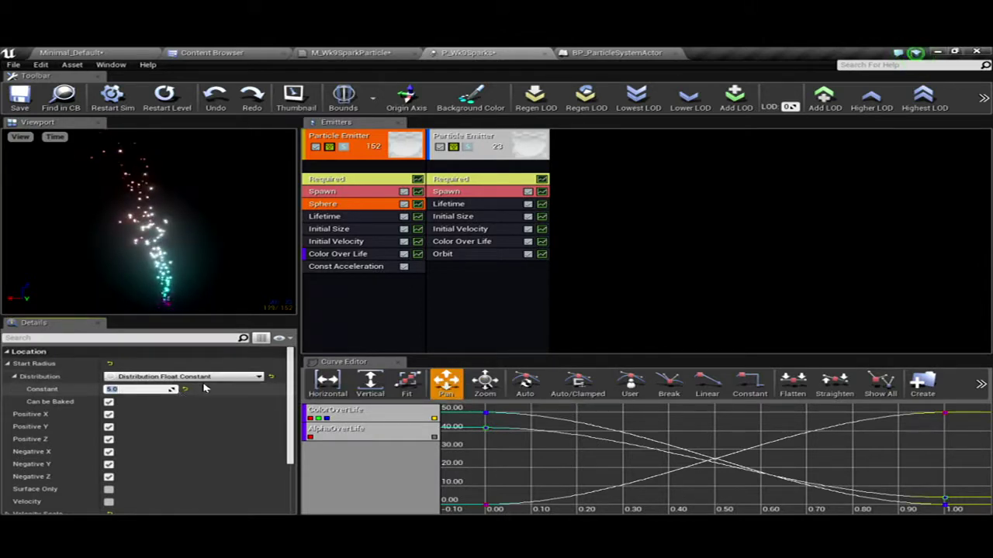
{"action": "left_click", "coordinate": [242, 379]}
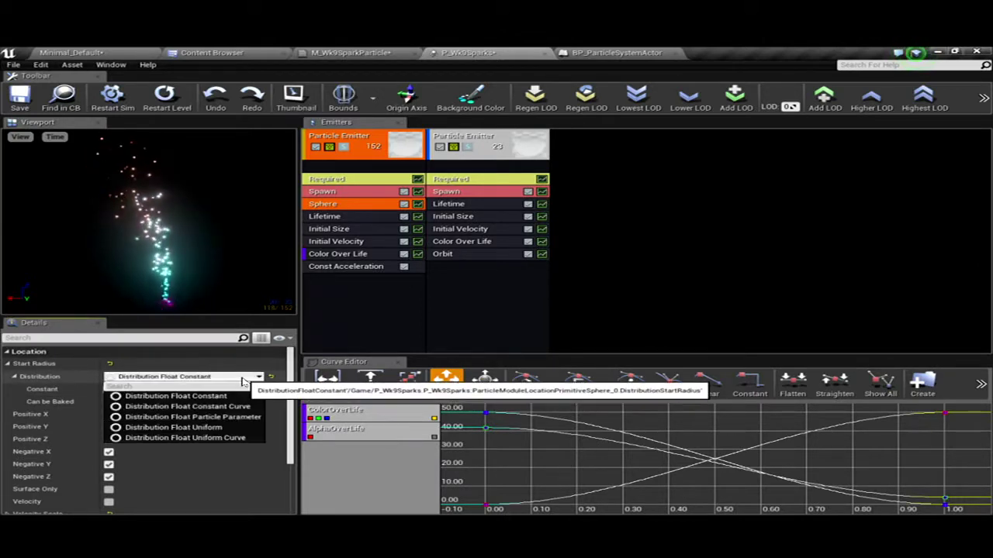
Switch Start Radius to a Particle Parameter distribution named SpawnRadius.
{"action": "left_click", "coordinate": [226, 418]}
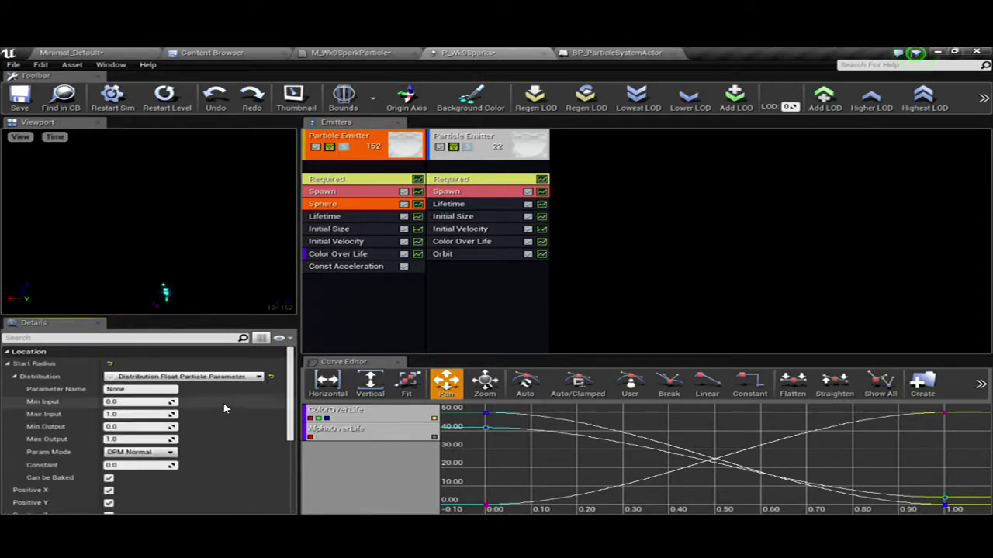
{"action": "left_click", "coordinate": [142, 390]}
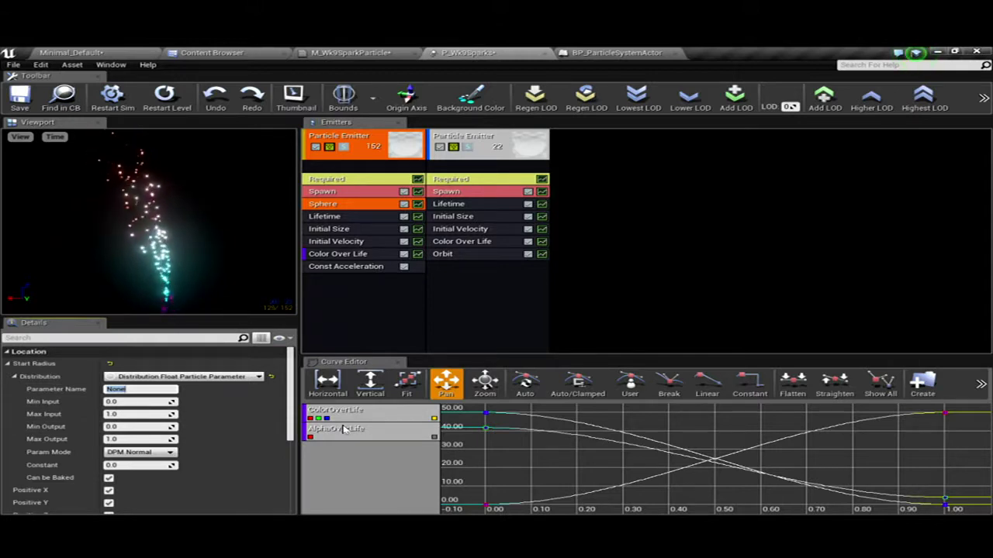
{"action": "type", "text": "SpawnRadius"}
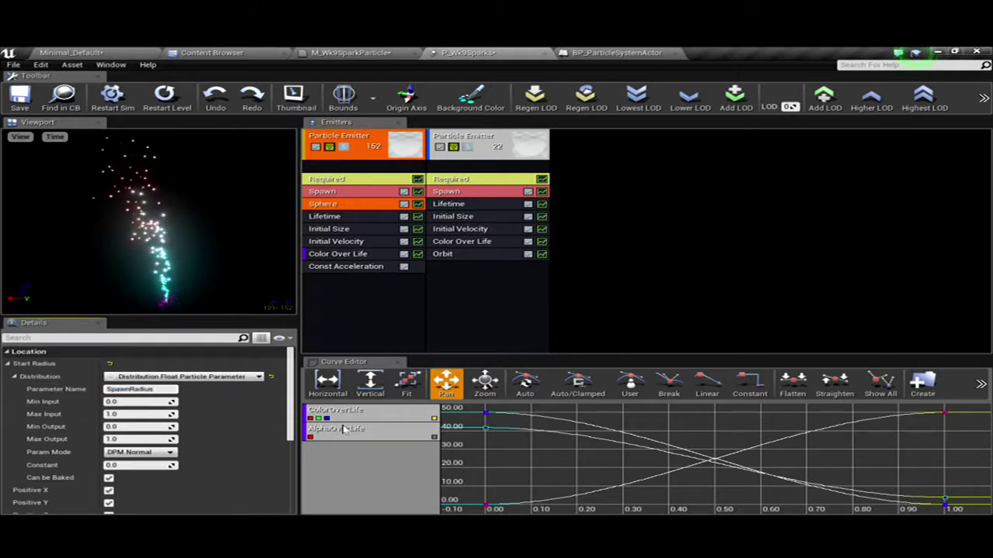
{"action": "key", "text": "Return"}
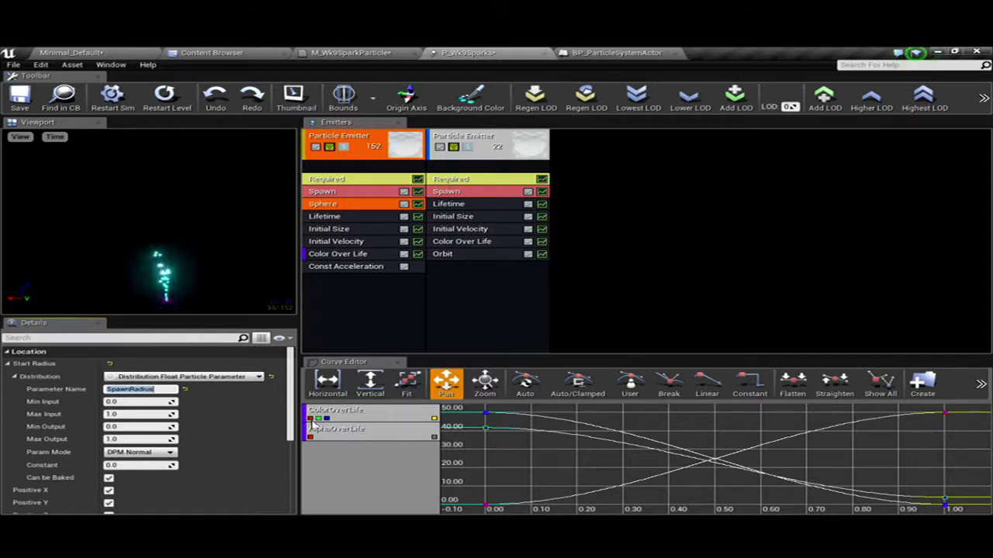
{"action": "left_click", "coordinate": [138, 414]}
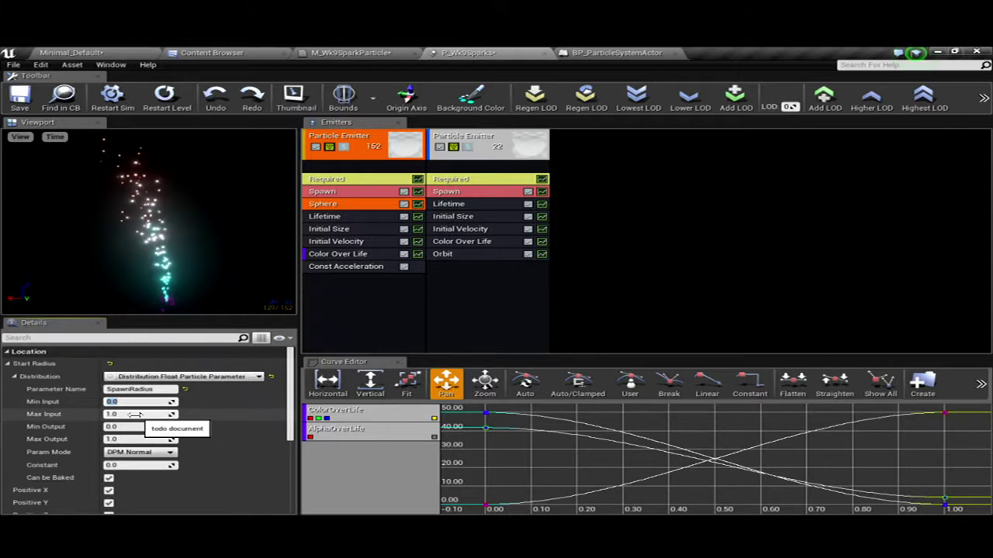
{"action": "left_click", "coordinate": [132, 427]}
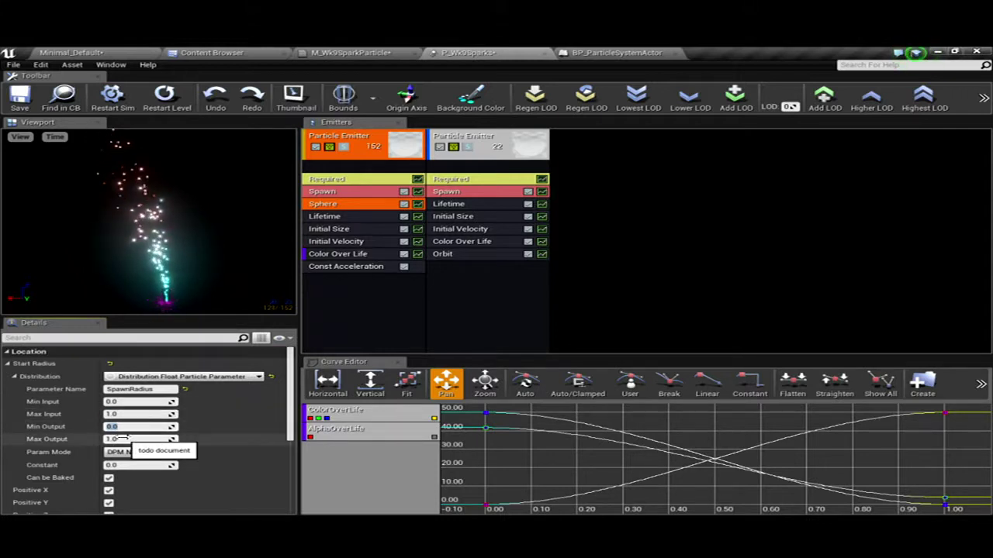
{"action": "left_click", "coordinate": [128, 439]}
{"action": "left_click", "coordinate": [128, 414]}
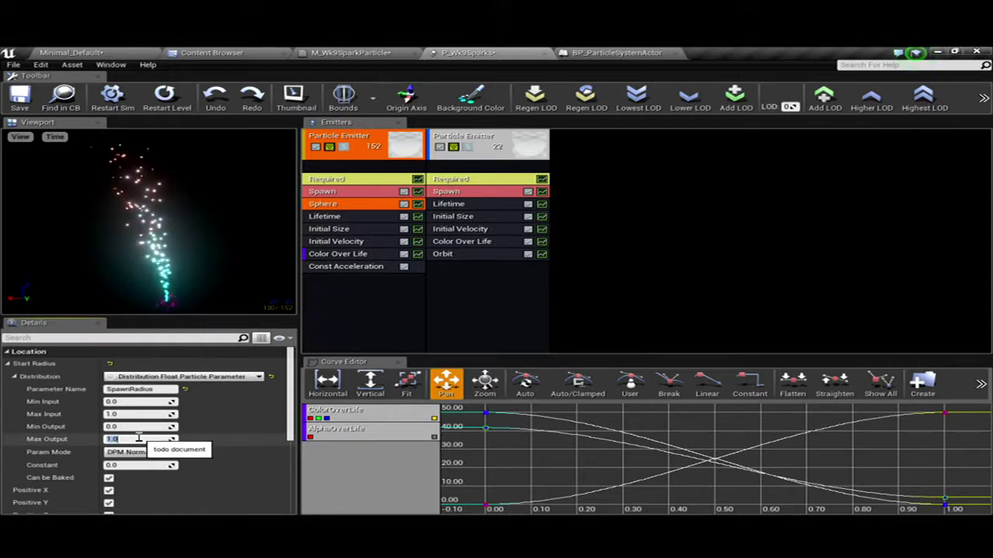
{"action": "left_click", "coordinate": [141, 439]}
{"action": "left_click", "coordinate": [124, 402]}
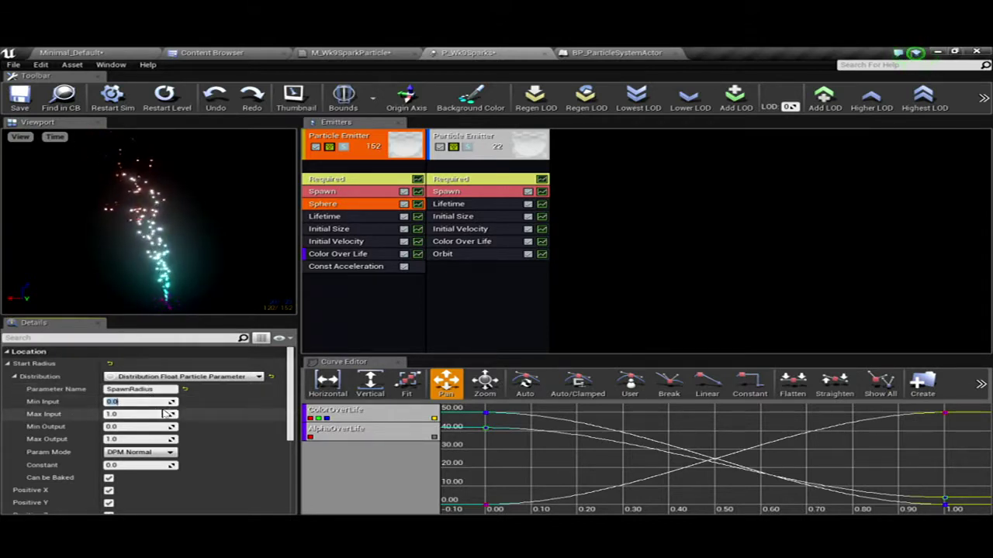
{"action": "left_click", "coordinate": [144, 413]}
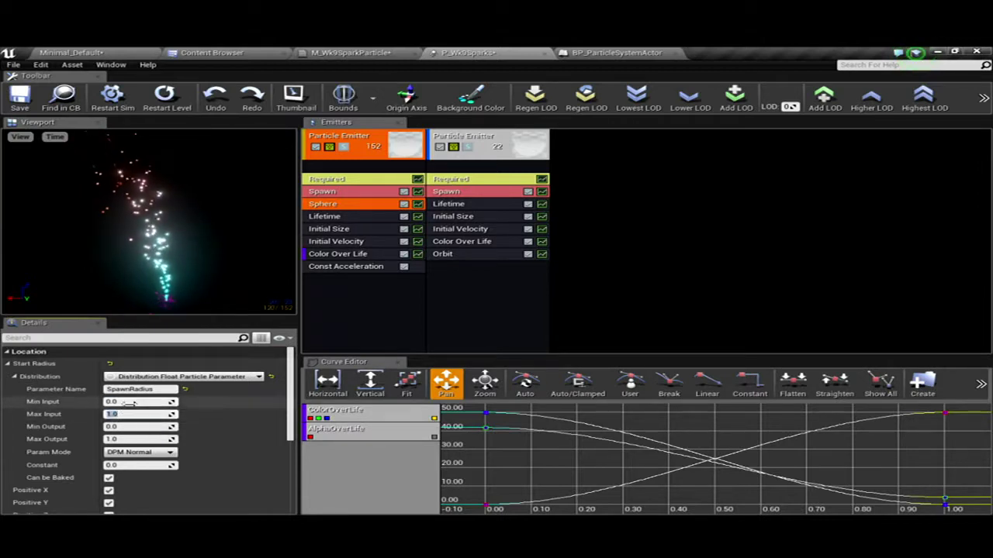
{"action": "left_click", "coordinate": [130, 402]}
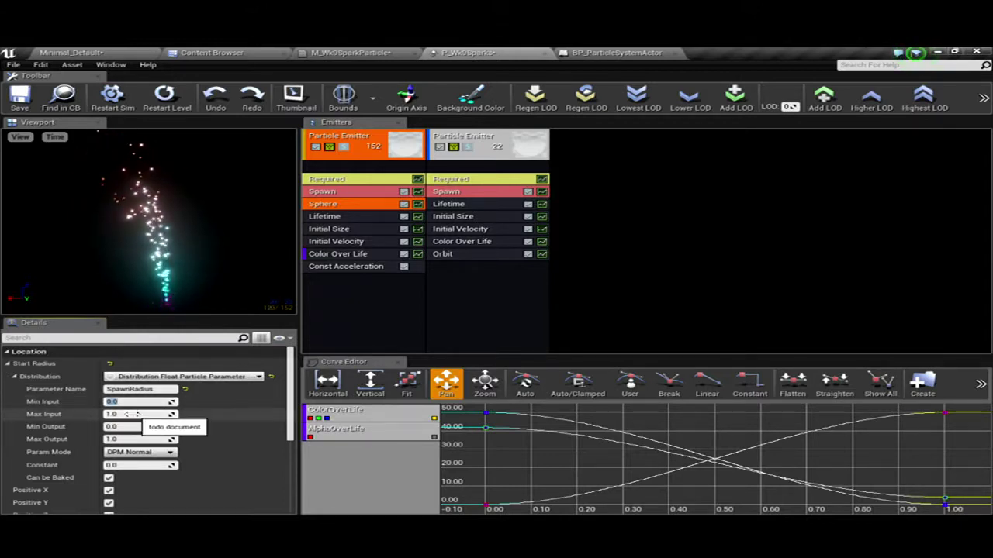
Map SpawnRadius output to 0–100, briefly trying a Min Output of 30.
{"action": "left_click", "coordinate": [131, 427]}
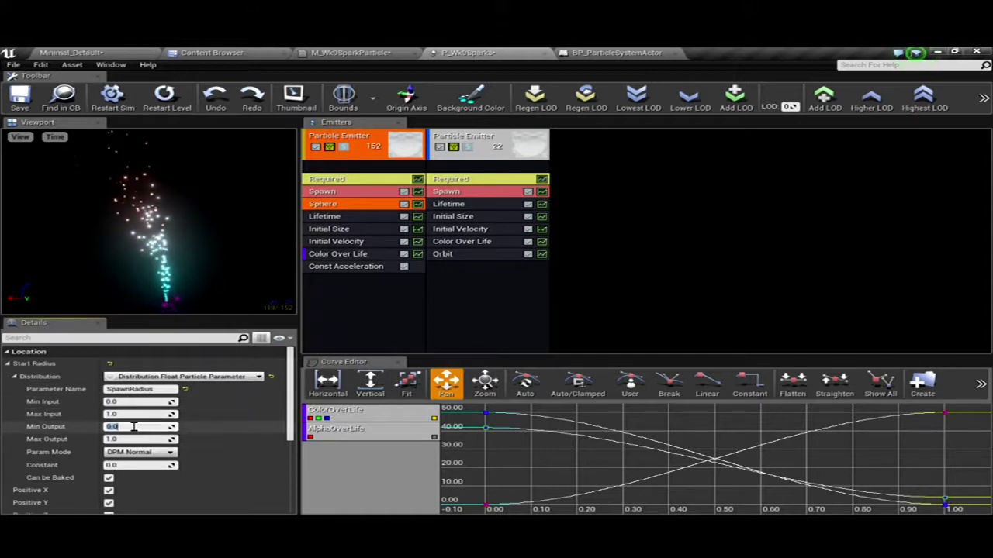
{"action": "left_click", "coordinate": [132, 439]}
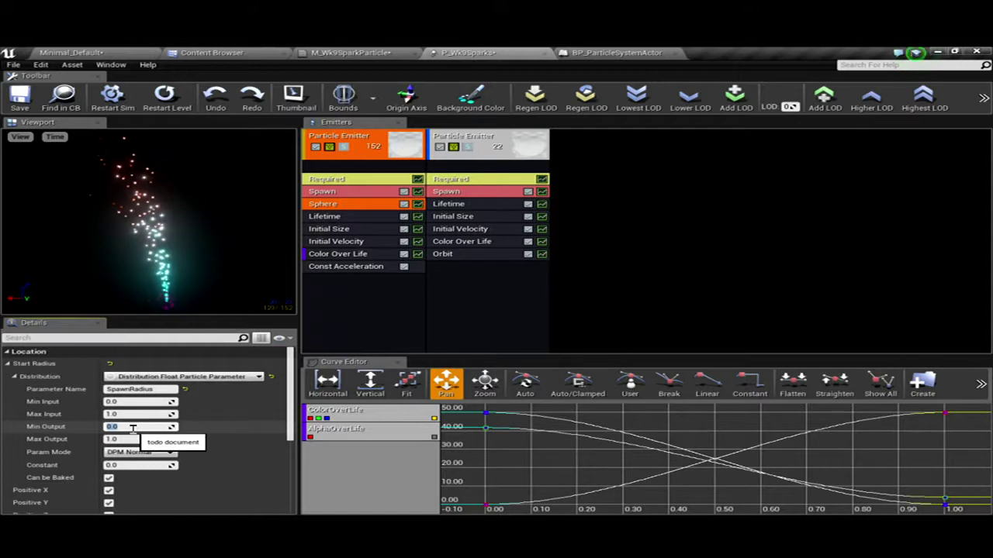
{"action": "left_click", "coordinate": [122, 427]}
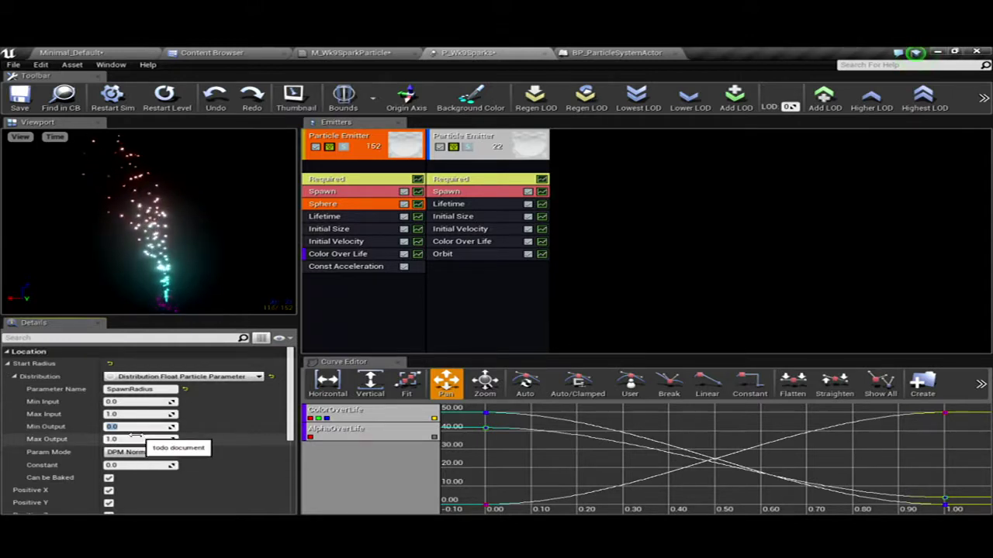
{"action": "left_click", "coordinate": [136, 439]}
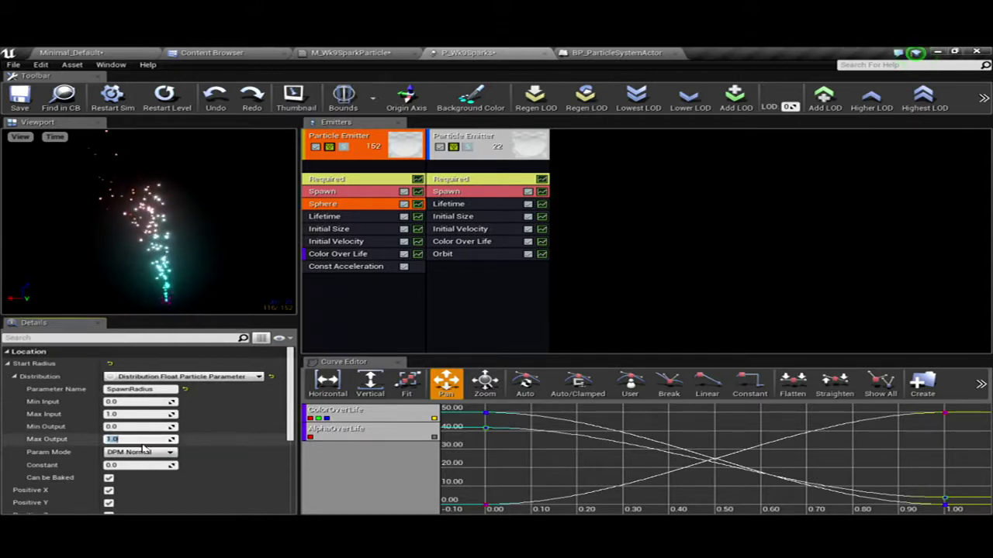
{"action": "type", "text": "100"}
{"action": "left_click", "coordinate": [138, 425]}
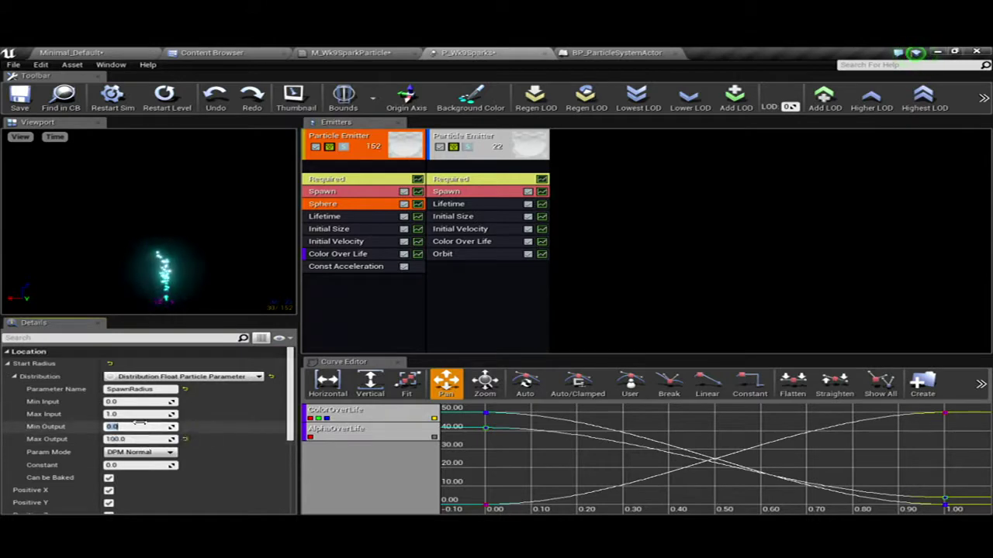
{"action": "type", "text": "30"}
{"action": "key", "text": "Return"}
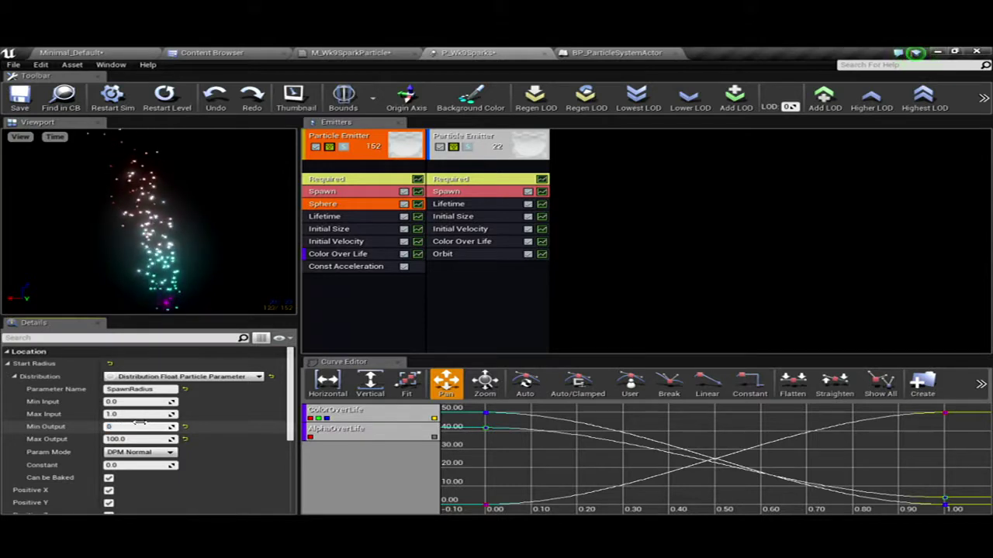
{"action": "type", "text": ".0"}
{"action": "key", "text": "Return"}
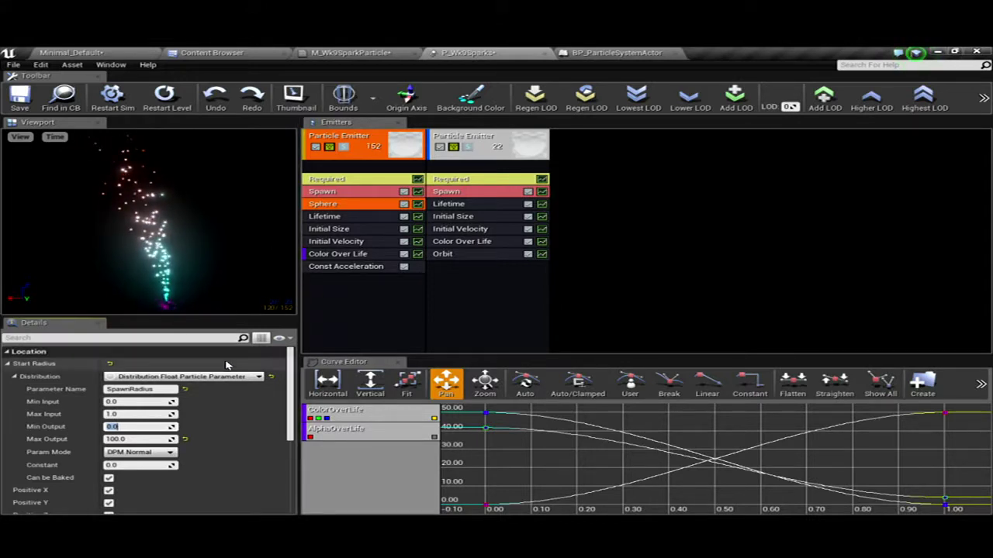
{"action": "left_click", "coordinate": [159, 389]}
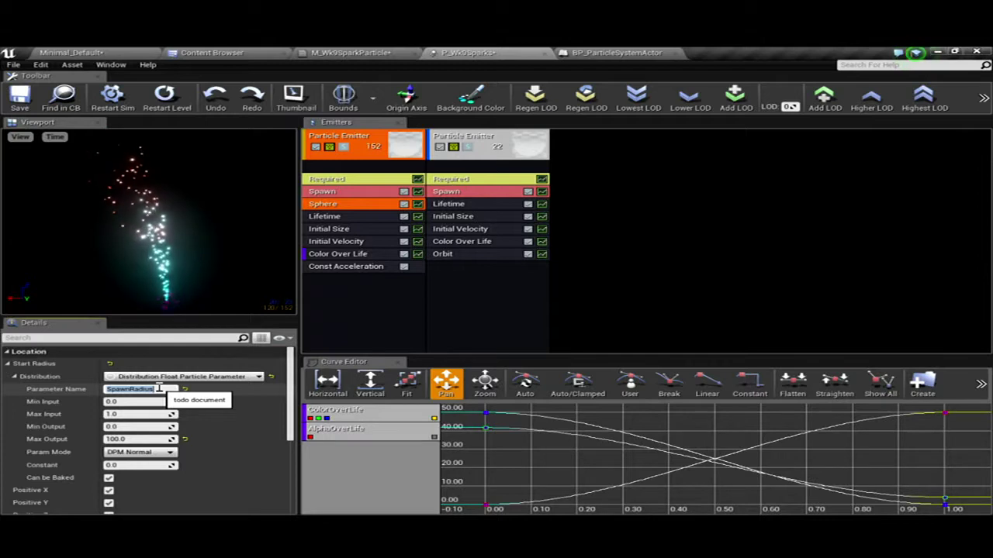
{"action": "key", "text": "Return"}
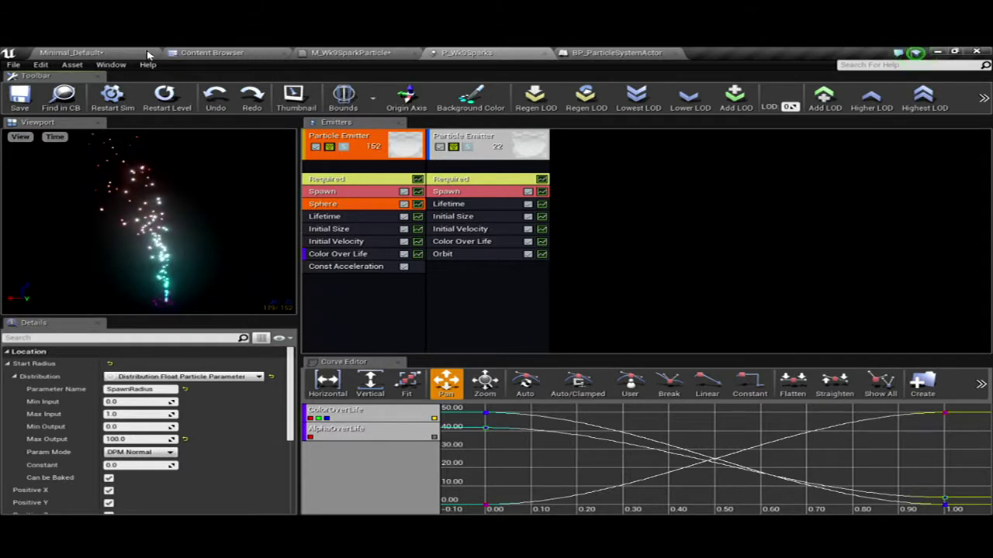
Select the P_Wk9Sparks emitter in Minimal_Default and show its Particles settings in Details.
{"action": "left_click", "coordinate": [116, 55]}
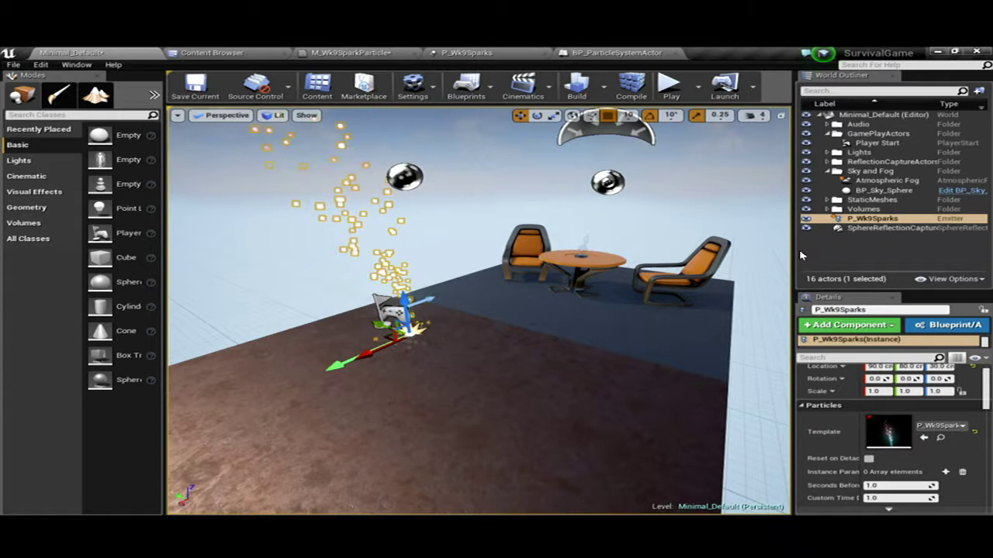
{"action": "left_click", "coordinate": [904, 224]}
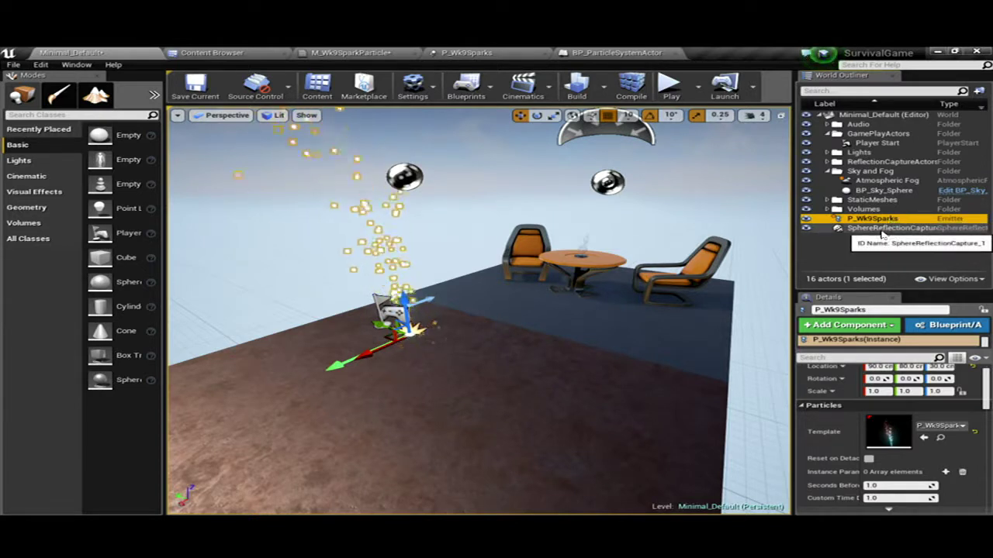
{"action": "left_click", "coordinate": [989, 386]}
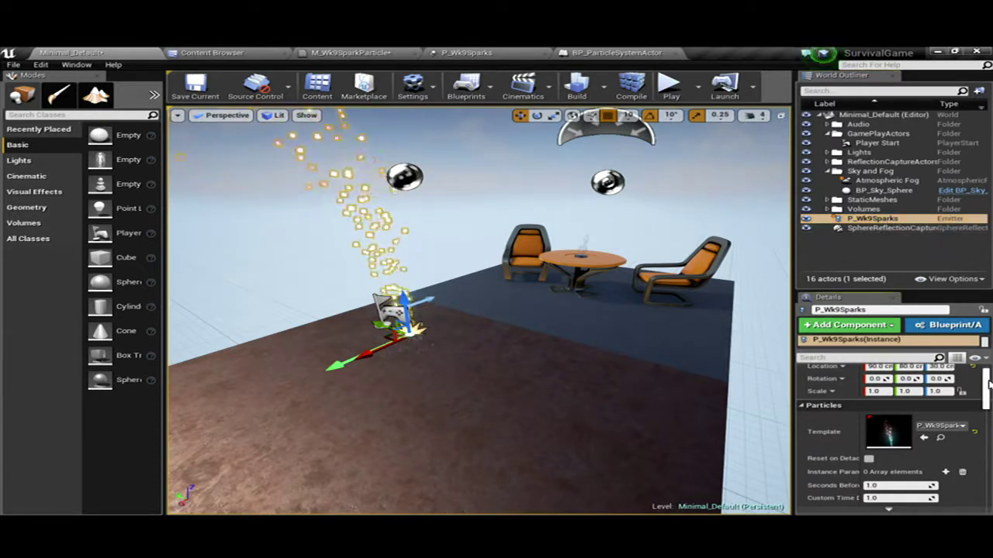
{"action": "scroll", "coordinate": [985, 384], "scroll_direction": "down", "scroll_amount": 1}
{"action": "scroll", "coordinate": [977, 384], "scroll_direction": "down", "scroll_amount": 1}
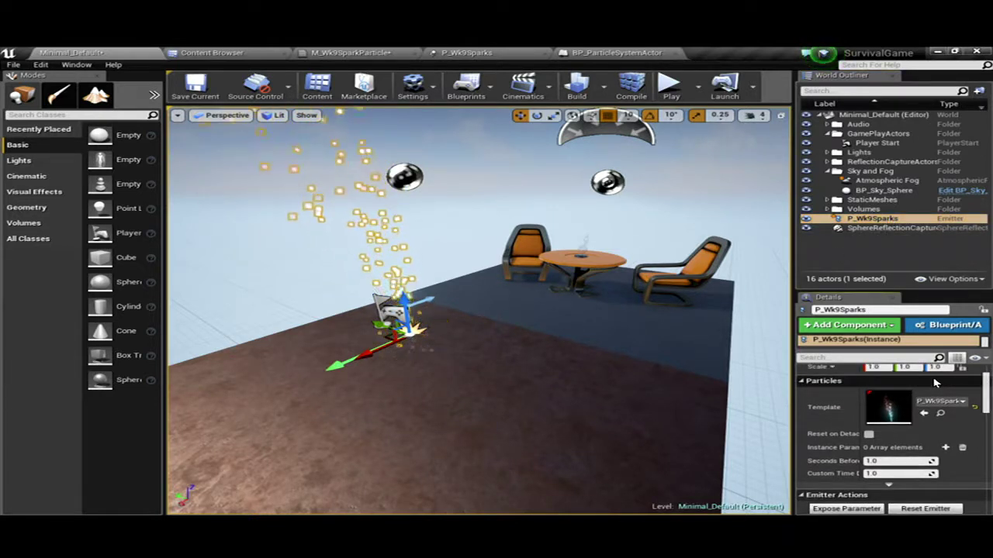
Add an instance parameter named SpawnRadius to the P_Wk9Sparks emitter.
{"action": "left_click", "coordinate": [945, 447]}
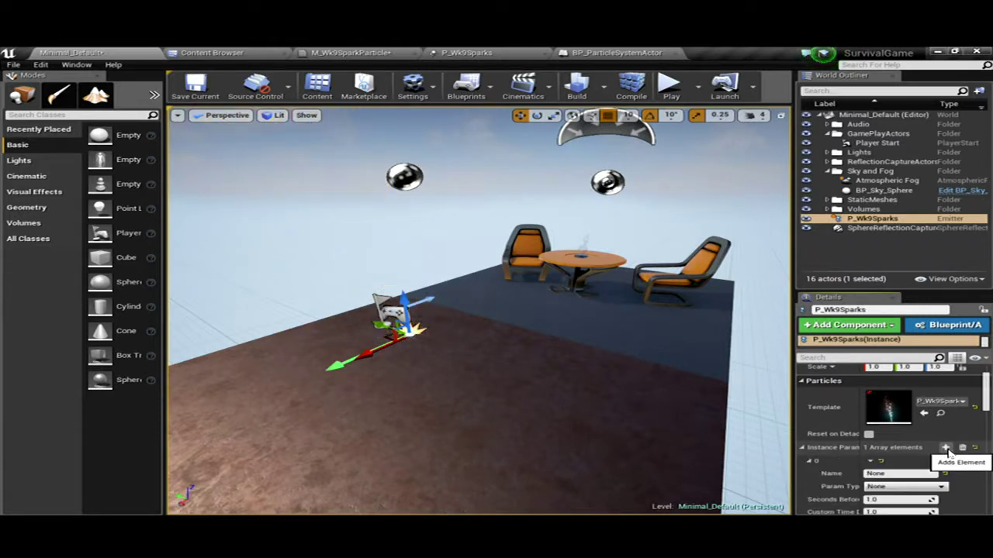
{"action": "left_click", "coordinate": [877, 472]}
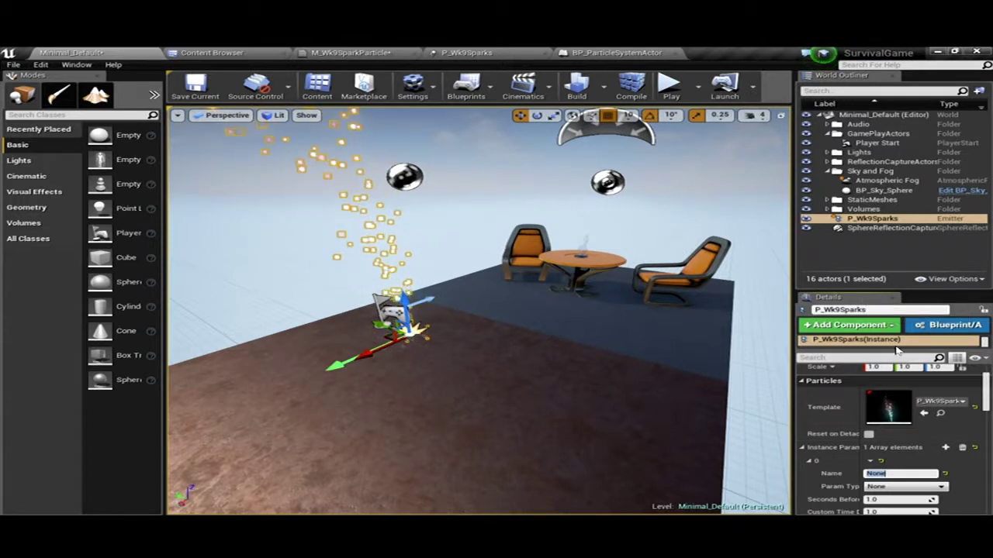
{"action": "type", "text": "SpawnRadius"}
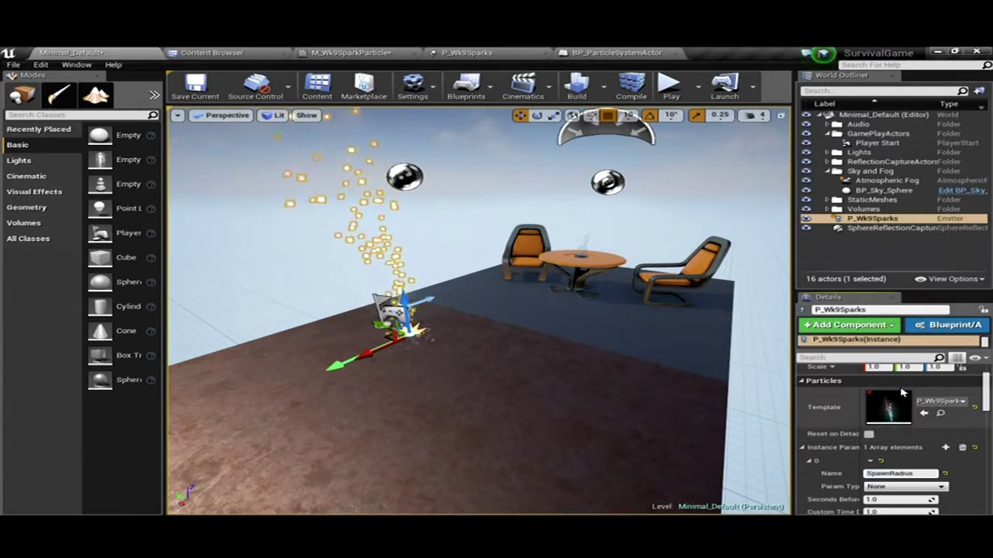
{"action": "key", "text": "Return"}
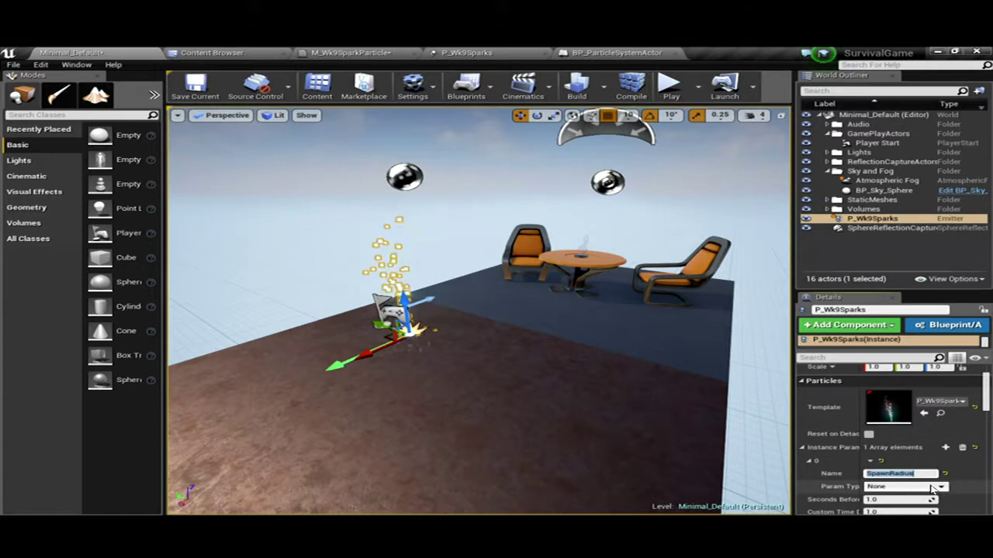
{"action": "left_click", "coordinate": [933, 487]}
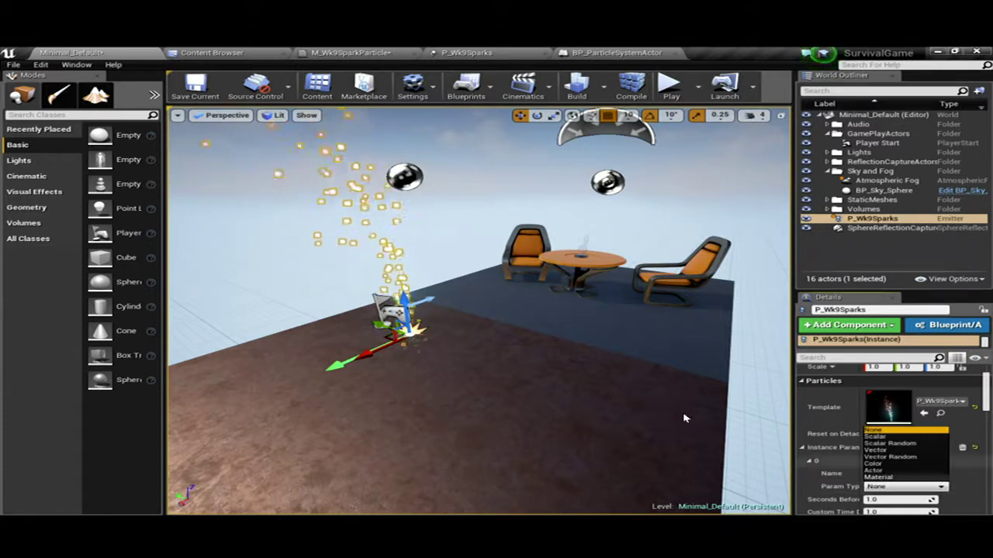
Check the M_Wk9SparkParticle material and the P_Wk9Sparks Start Radius, then return to Minimal_Default.
{"action": "left_click", "coordinate": [371, 53]}
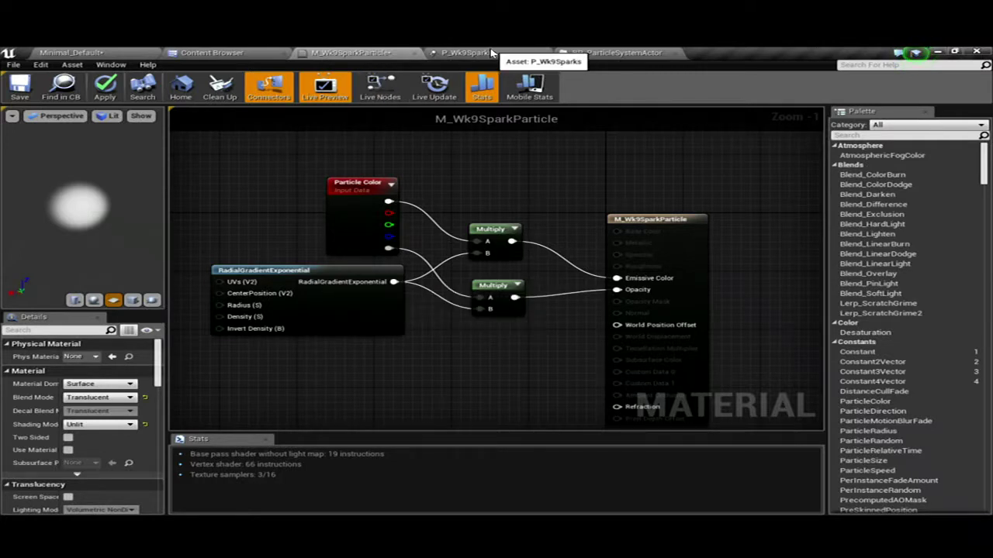
{"action": "left_click", "coordinate": [466, 53]}
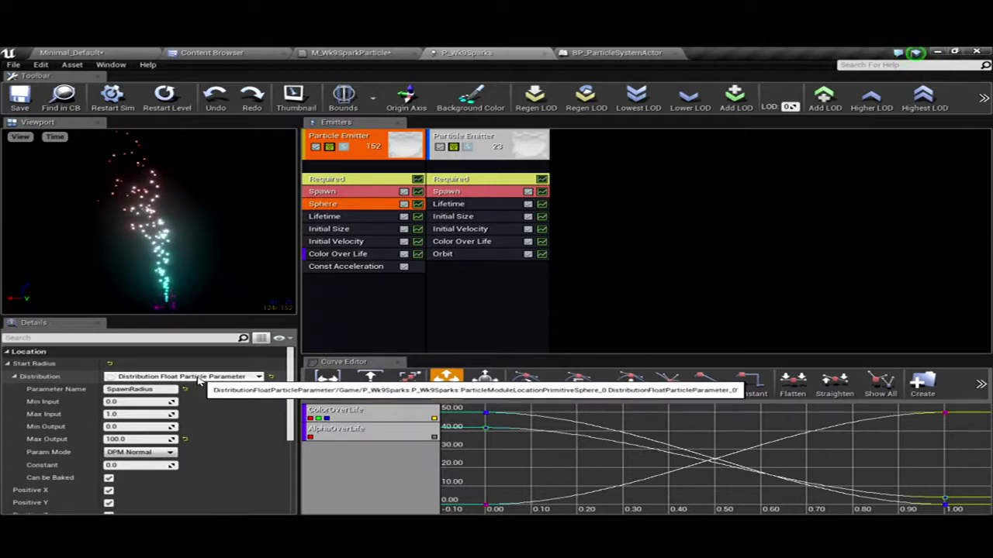
{"action": "left_click", "coordinate": [143, 52]}
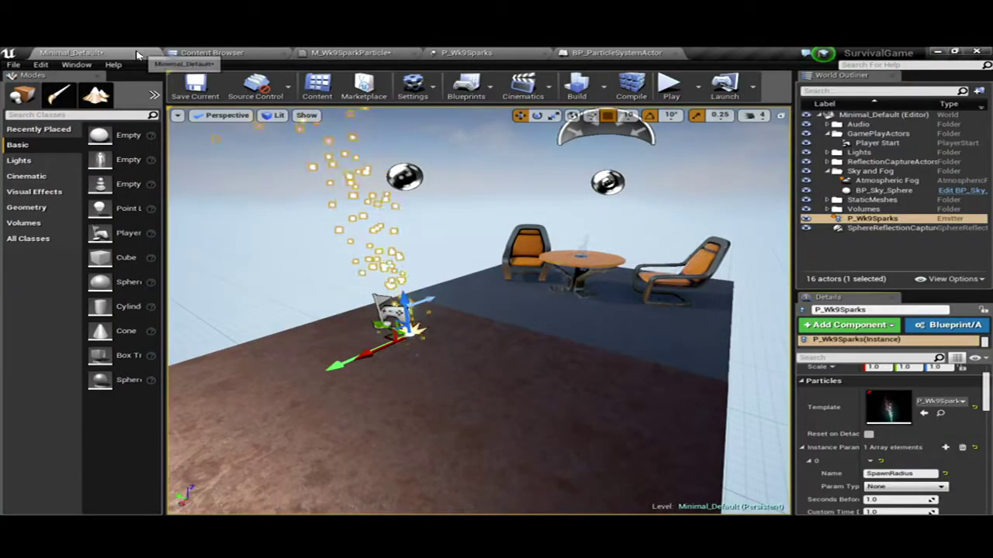
Change SpawnRadius's Param Type to Scalar, after trying Scalar Random, and enter its value.
{"action": "left_click", "coordinate": [905, 488]}
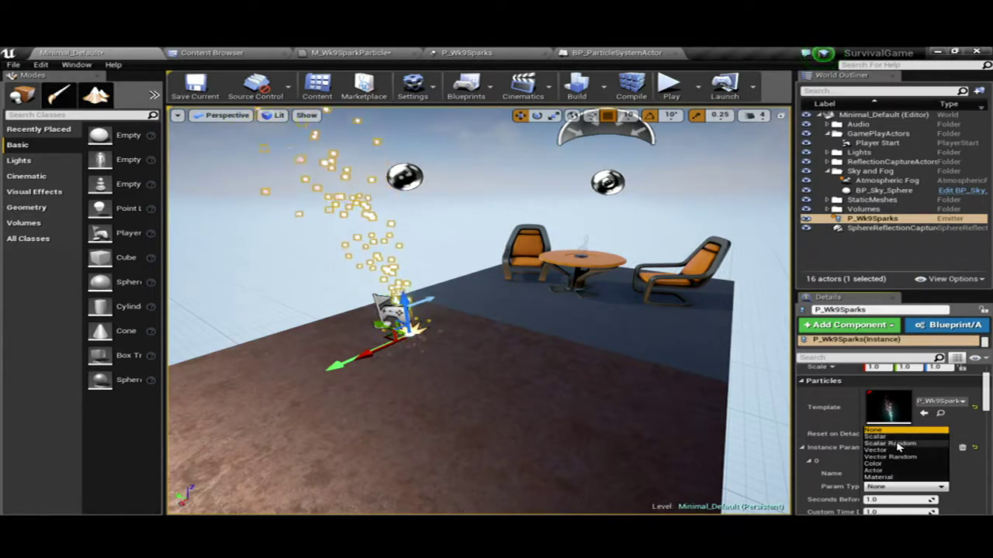
{"action": "left_click", "coordinate": [899, 446]}
{"action": "scroll", "coordinate": [892, 473], "scroll_direction": "down", "scroll_amount": 1}
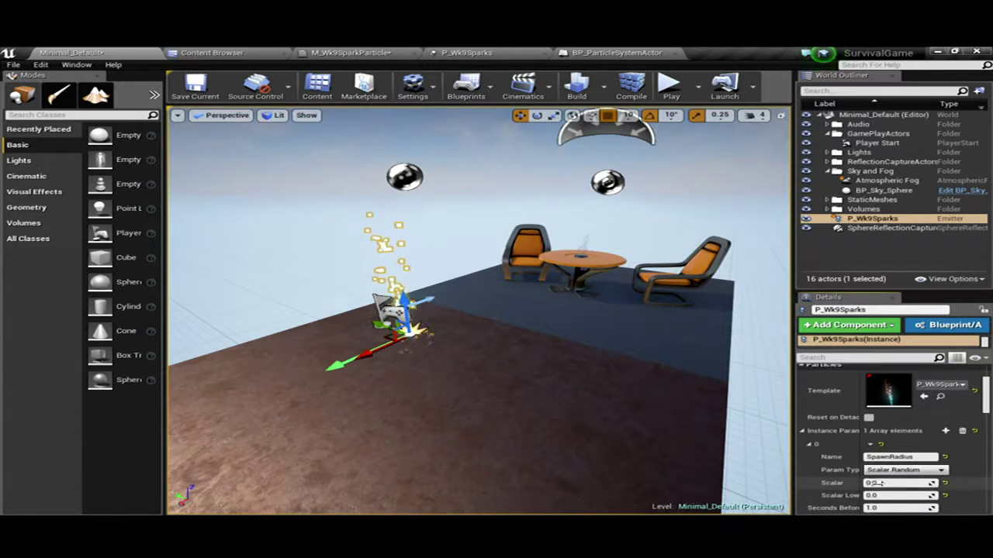
{"action": "left_click", "coordinate": [880, 471]}
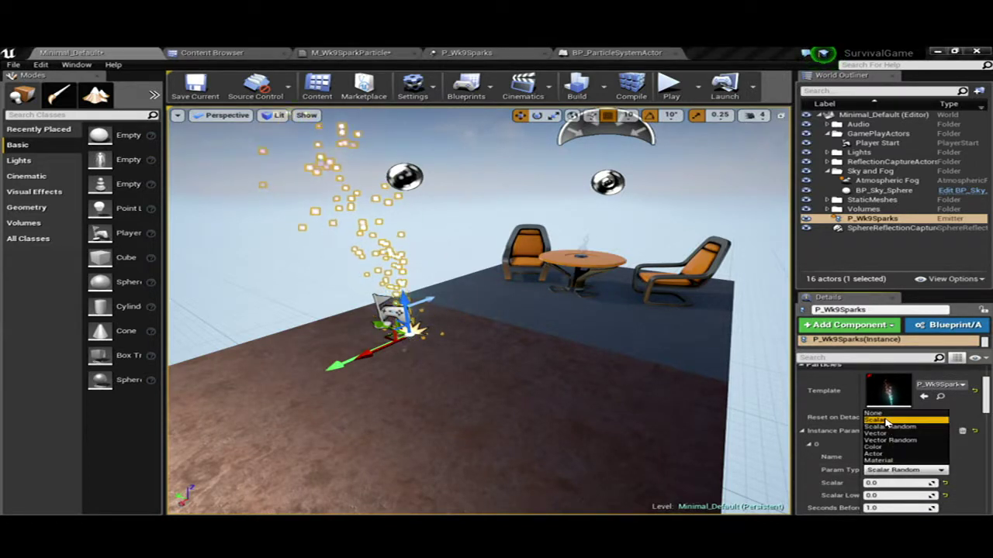
{"action": "left_click", "coordinate": [884, 420]}
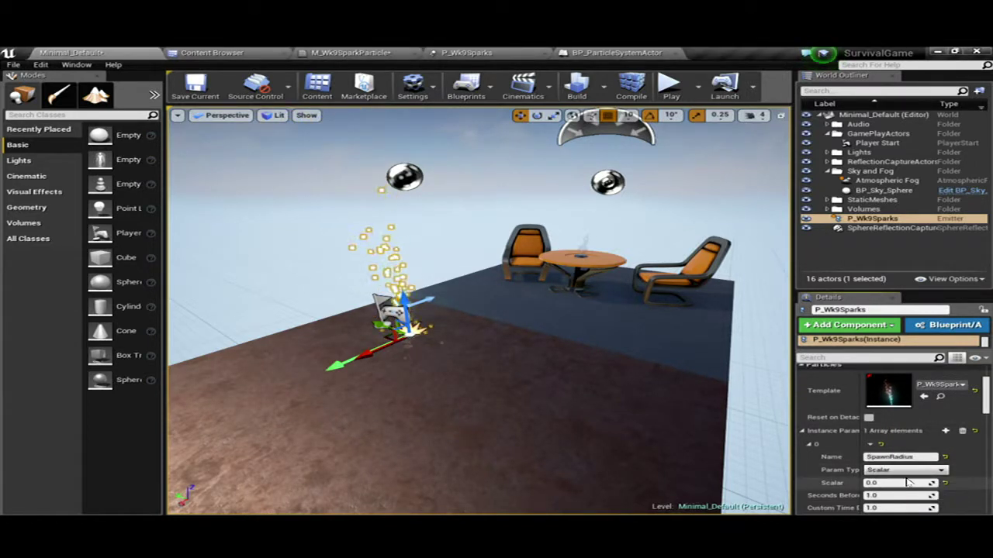
{"action": "left_click", "coordinate": [896, 483]}
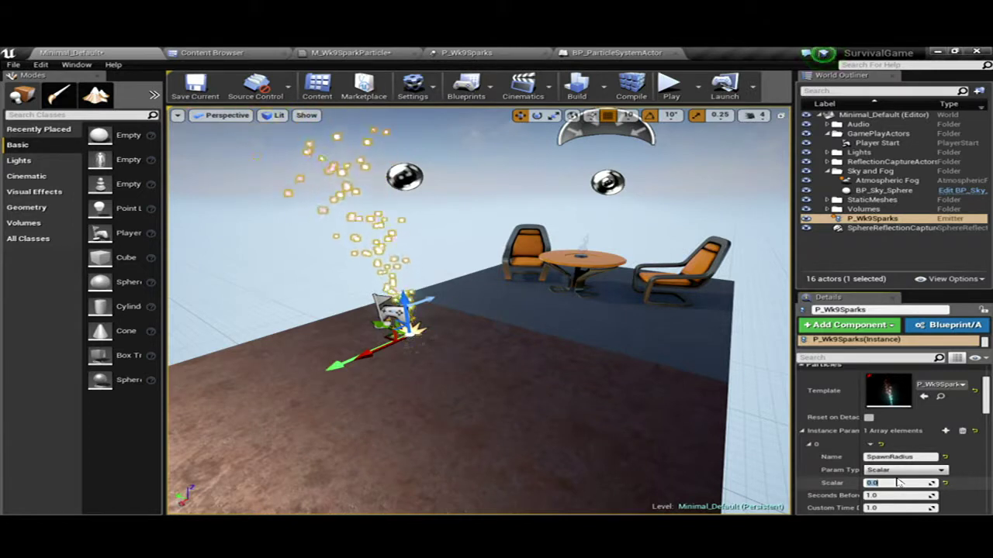
{"action": "type", "text": "3"}
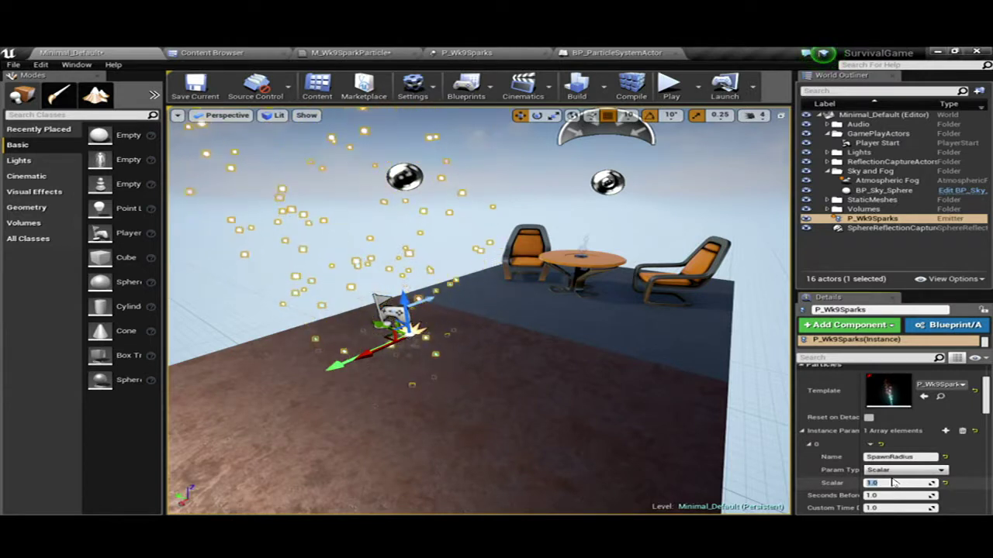
Duplicate the sparks emitter to the left as P_Wk9Sparks2 and frame it.
{"action": "left_click_drag", "start_coordinate": [461, 367], "coordinate": [403, 364]}
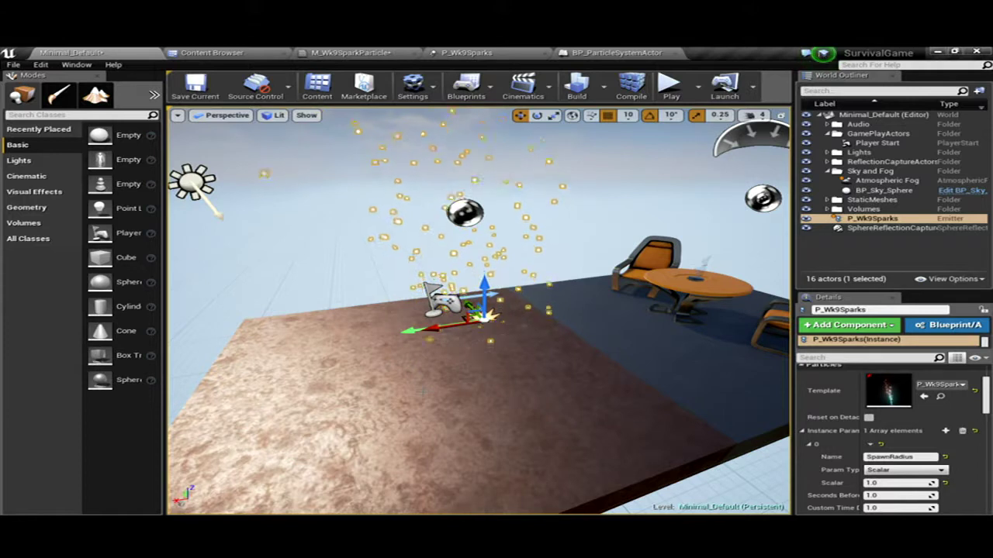
{"action": "left_click_drag", "start_coordinate": [432, 329], "coordinate": [272, 359], "text": "alt"}
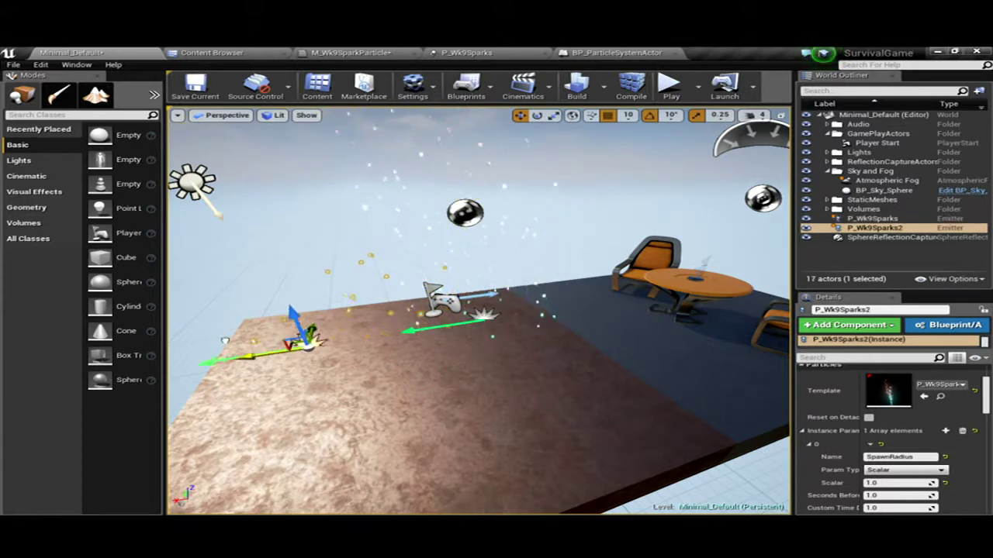
{"action": "key", "text": "f"}
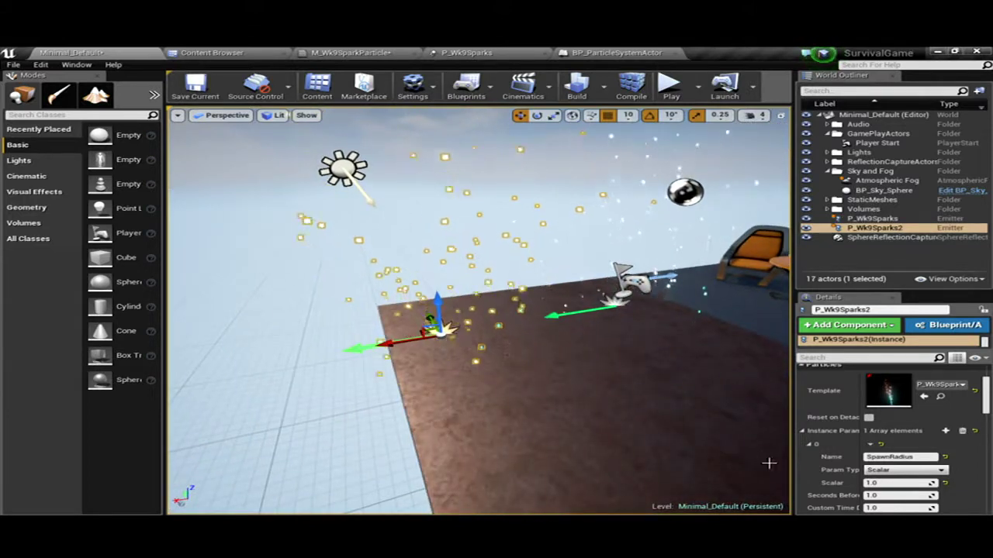
{"action": "left_click", "coordinate": [883, 483]}
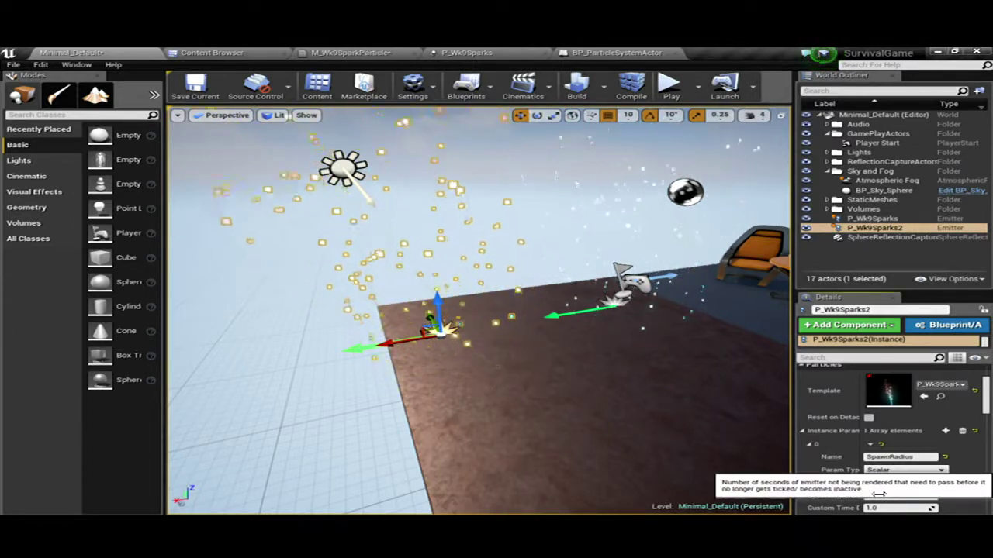
Set the copied emitter's SpawnRadius scalar to 0.1.
{"action": "middle_click_drag", "start_coordinate": [588, 320], "coordinate": [563, 310]}
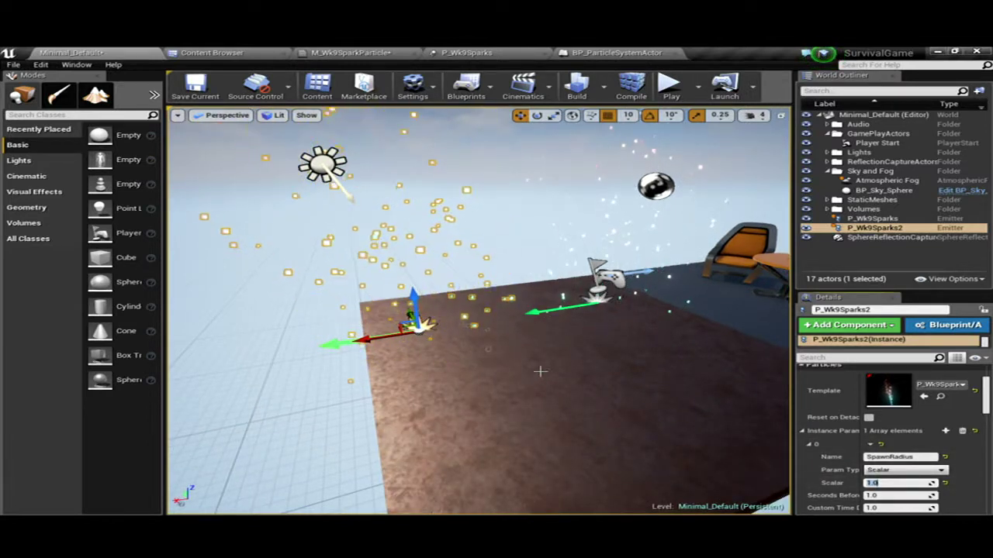
{"action": "middle_click_drag", "start_coordinate": [543, 349], "coordinate": [512, 345]}
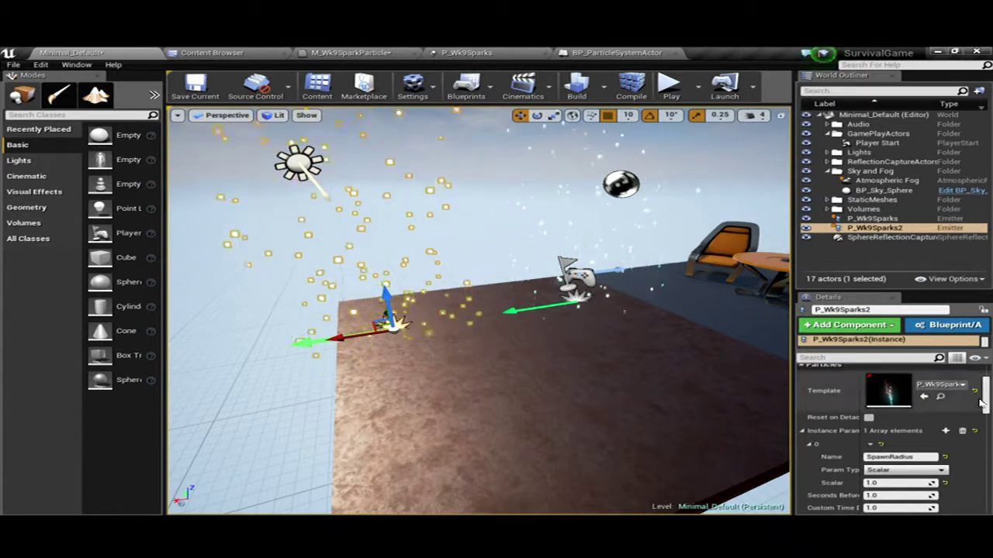
{"action": "scroll", "coordinate": [988, 404], "scroll_direction": "down", "scroll_amount": 1}
{"action": "scroll", "coordinate": [988, 404], "scroll_direction": "down", "scroll_amount": 1}
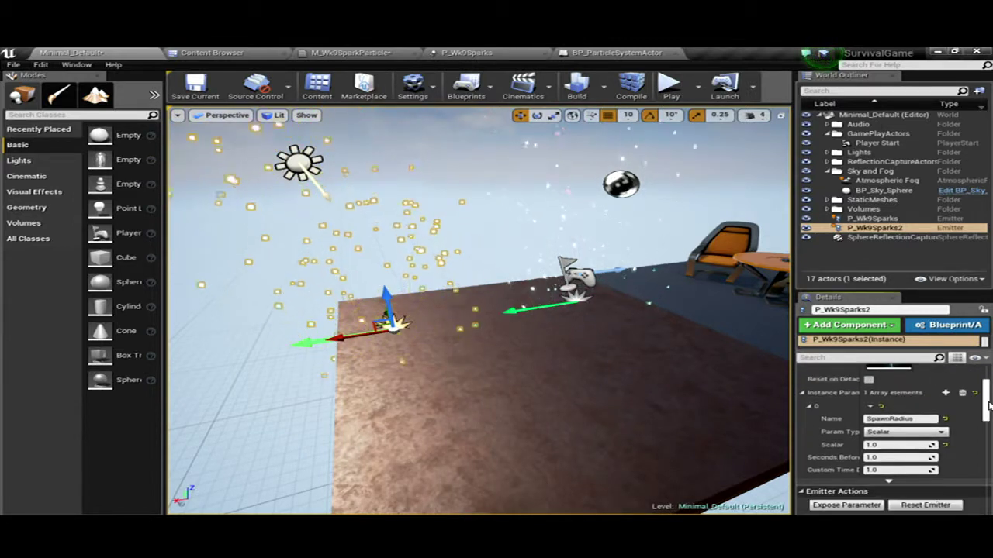
{"action": "left_click", "coordinate": [898, 445]}
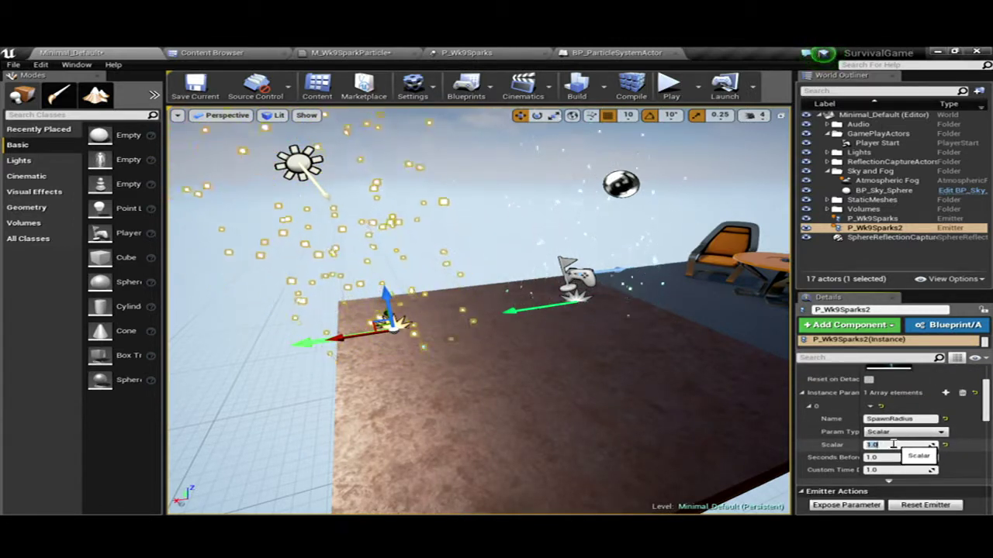
{"action": "type", "text": "0.1"}
{"action": "key", "text": "Return"}
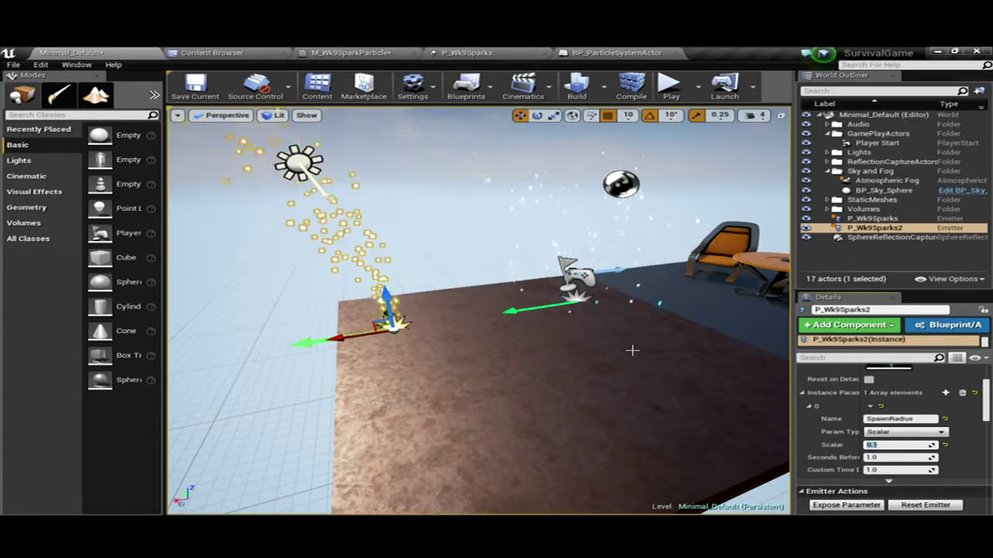
{"action": "key", "text": "alt+Tab"}
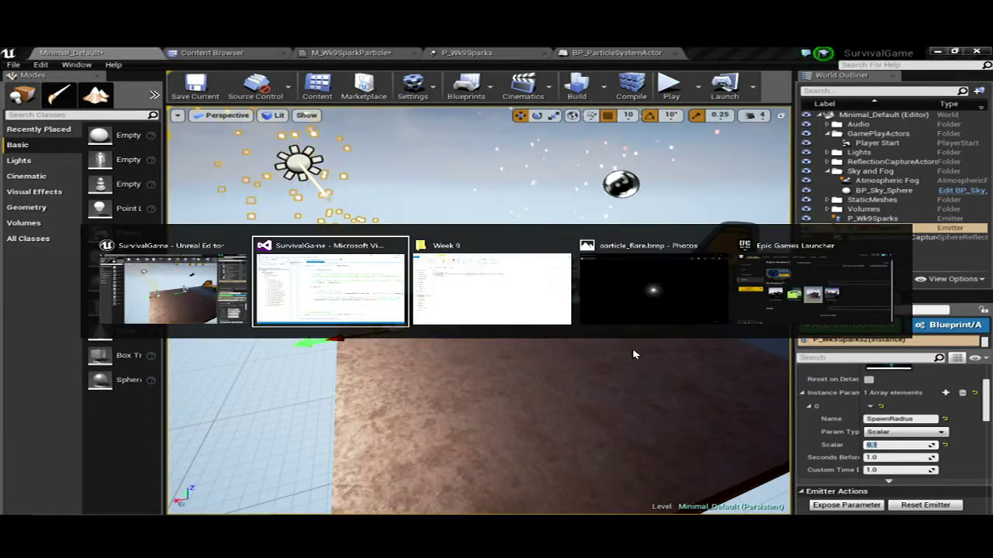
Review the UPROPERTY declarations in ParticleSystemActor.h, then return to ParticleSystemActor.cpp.
{"action": "left_click", "coordinate": [358, 288]}
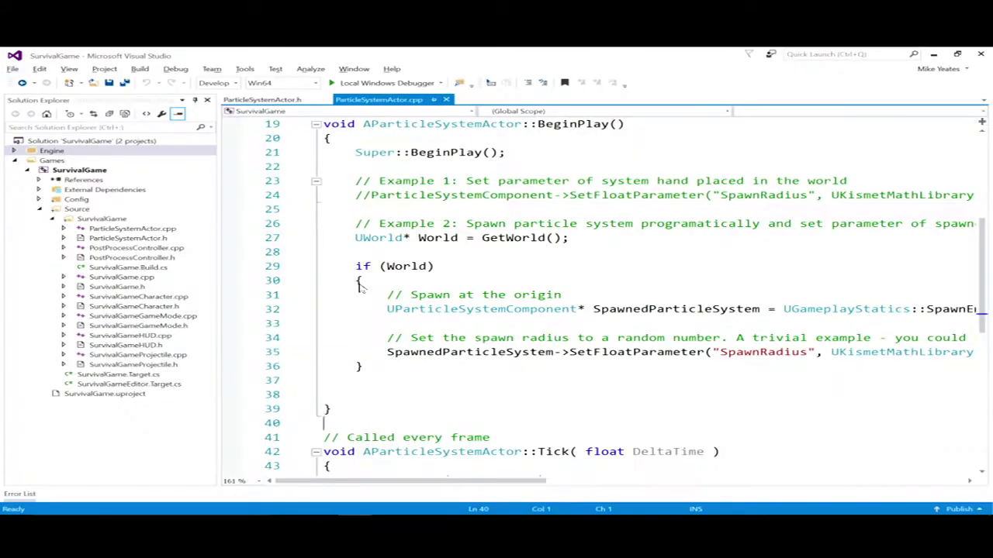
{"action": "left_click", "coordinate": [282, 102]}
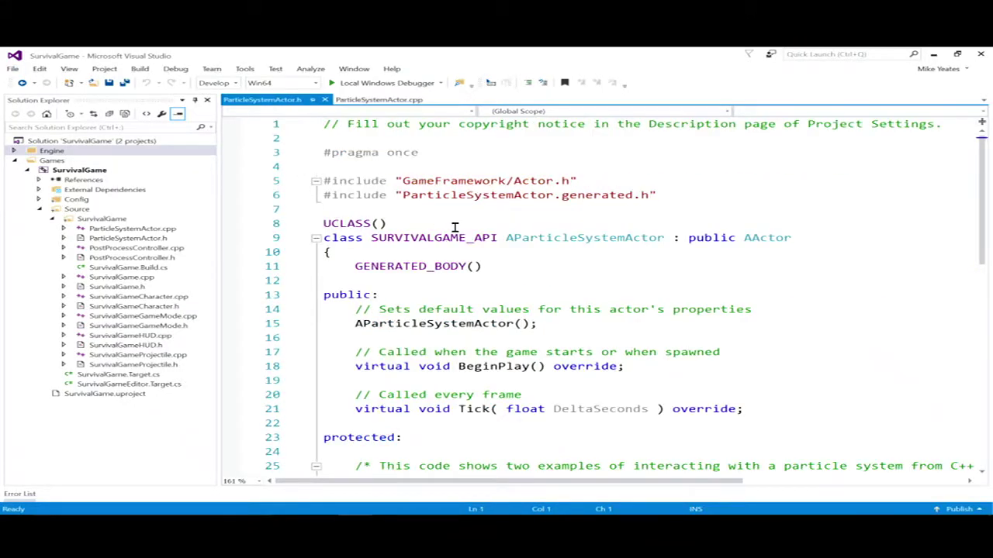
{"action": "scroll", "coordinate": [470, 245], "scroll_direction": "down", "scroll_amount": 1}
{"action": "scroll", "coordinate": [470, 245], "scroll_direction": "down", "scroll_amount": 2}
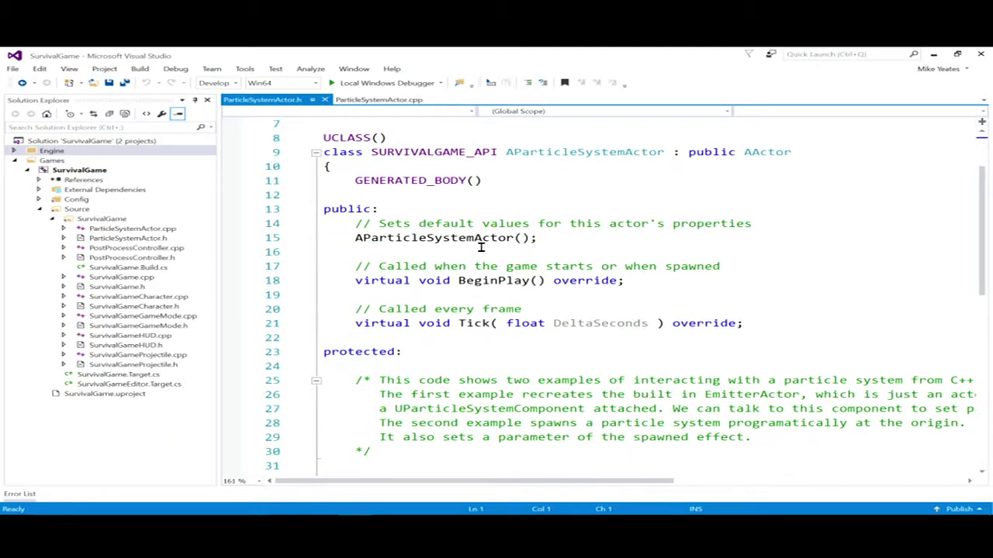
{"action": "scroll", "coordinate": [471, 243], "scroll_direction": "down", "scroll_amount": 2}
{"action": "scroll", "coordinate": [473, 242], "scroll_direction": "down", "scroll_amount": 1}
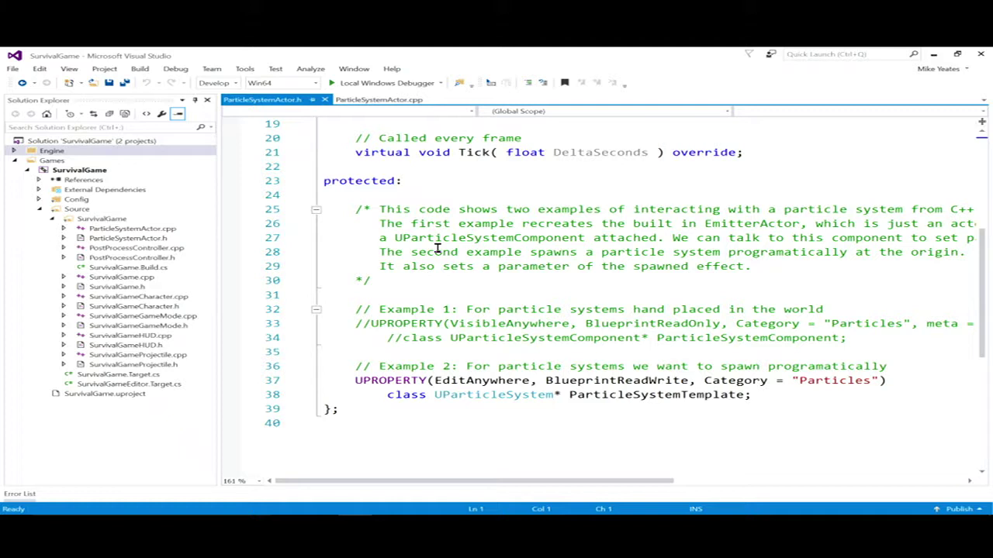
{"action": "left_click", "coordinate": [368, 101]}
Review the SpawnEmitterAtLocation call and its ParticleSystemTemplate and ZeroVector arguments.
{"action": "scroll", "coordinate": [532, 330], "scroll_direction": "up", "scroll_amount": 1}
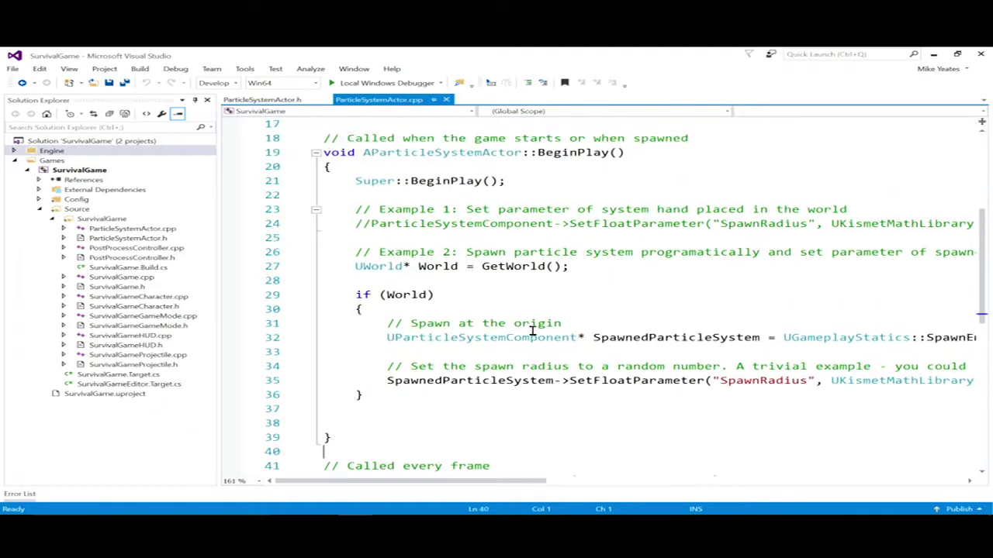
{"action": "left_click_drag", "start_coordinate": [520, 482], "coordinate": [667, 482]}
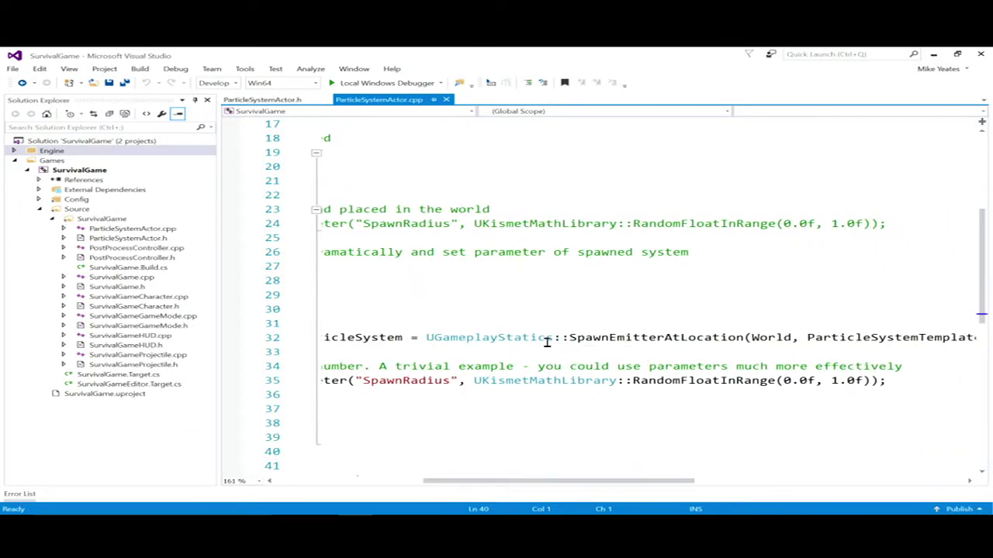
{"action": "left_click_drag", "start_coordinate": [569, 338], "coordinate": [746, 338]}
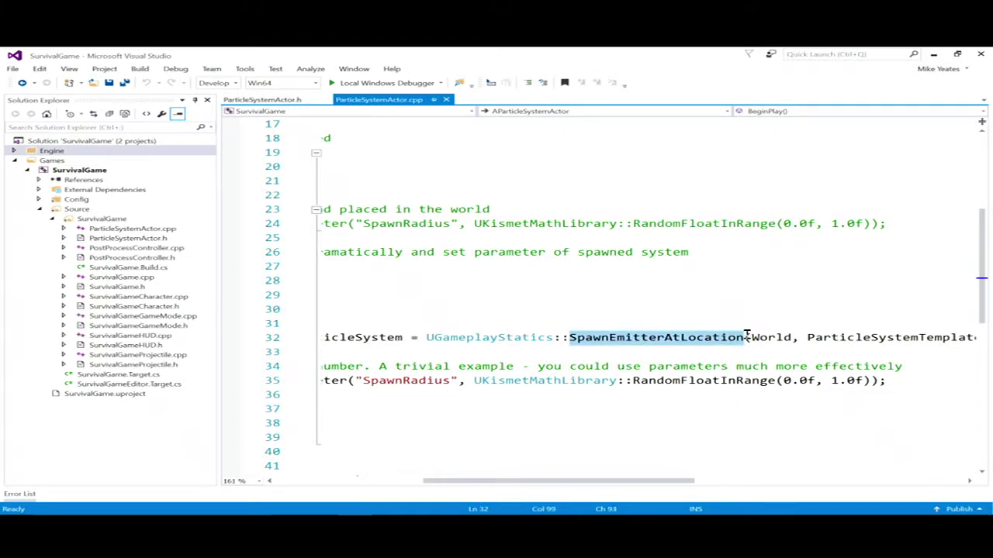
{"action": "double_click", "coordinate": [837, 337]}
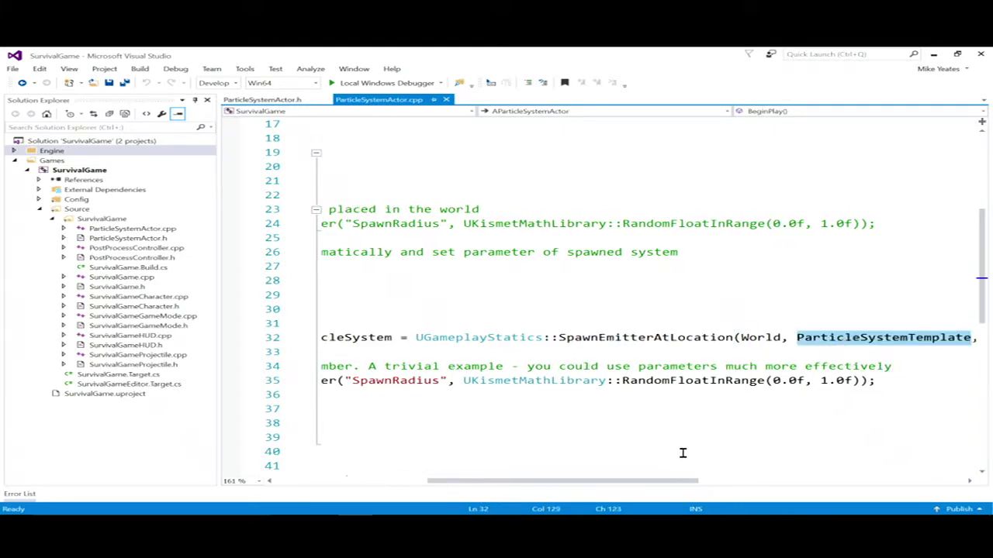
{"action": "mouse_move", "coordinate": [676, 481]}
{"action": "left_mouse_down"}
{"action": "mouse_move", "coordinate": [775, 474]}
{"action": "mouse_move", "coordinate": [781, 409]}
{"action": "left_mouse_up"}
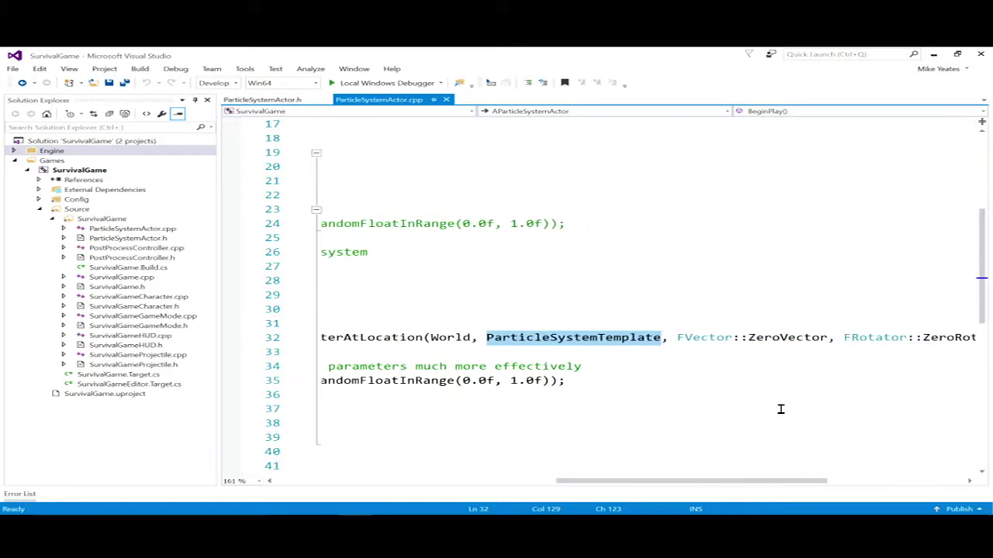
{"action": "double_click", "coordinate": [779, 339]}
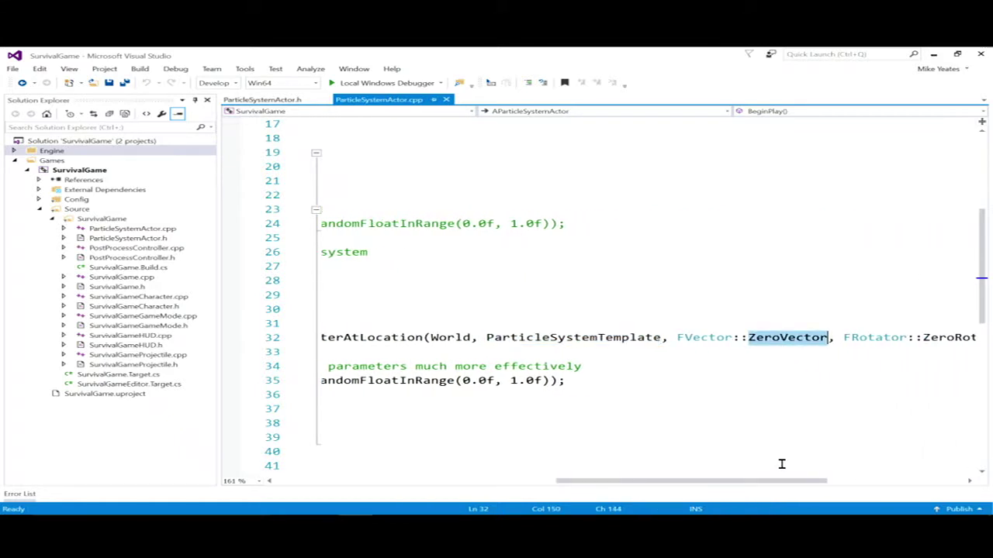
{"action": "mouse_move", "coordinate": [783, 482]}
{"action": "left_mouse_down"}
{"action": "mouse_move", "coordinate": [836, 487]}
{"action": "mouse_move", "coordinate": [594, 495]}
{"action": "mouse_move", "coordinate": [498, 470]}
{"action": "mouse_move", "coordinate": [535, 479]}
{"action": "mouse_move", "coordinate": [523, 472]}
{"action": "left_mouse_up"}
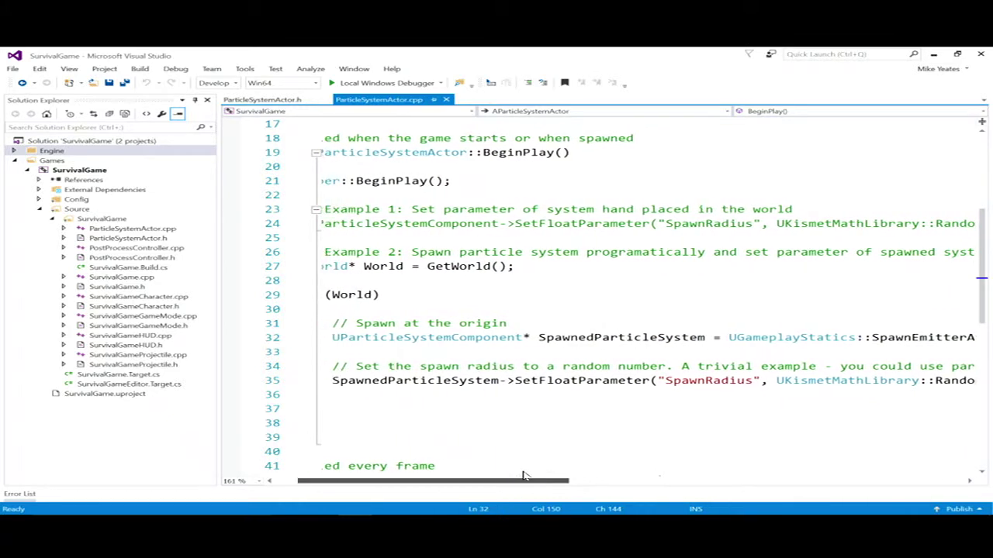
Review SpawnedParticleSystem and its SetFloatParameter call for SpawnRadius, then show P_Wk9Sparks in the level.
{"action": "double_click", "coordinate": [446, 335]}
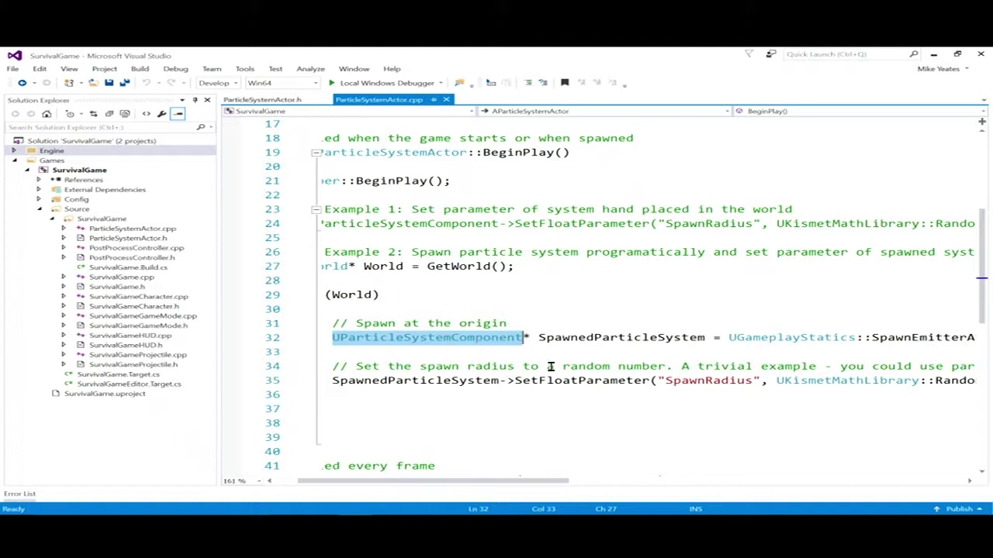
{"action": "double_click", "coordinate": [457, 386]}
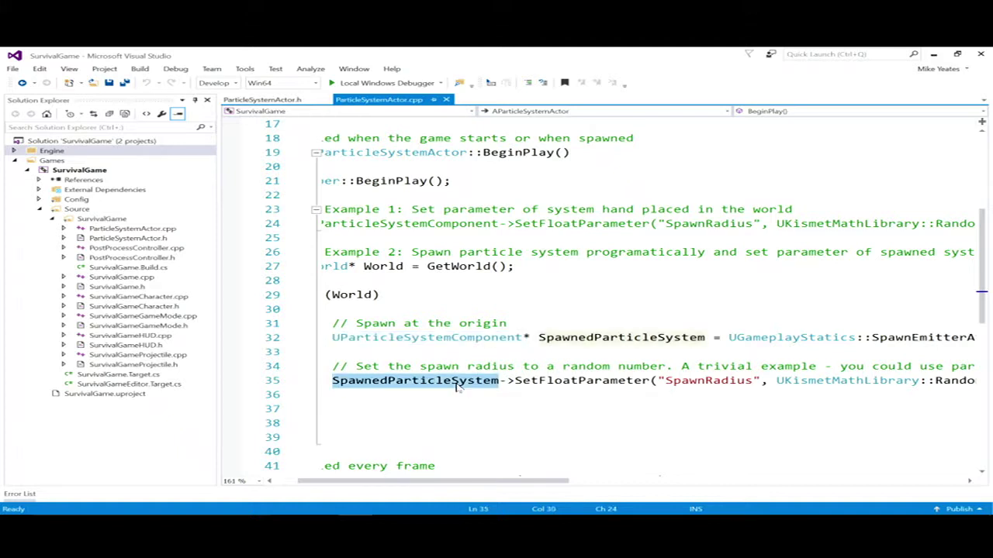
{"action": "double_click", "coordinate": [564, 336]}
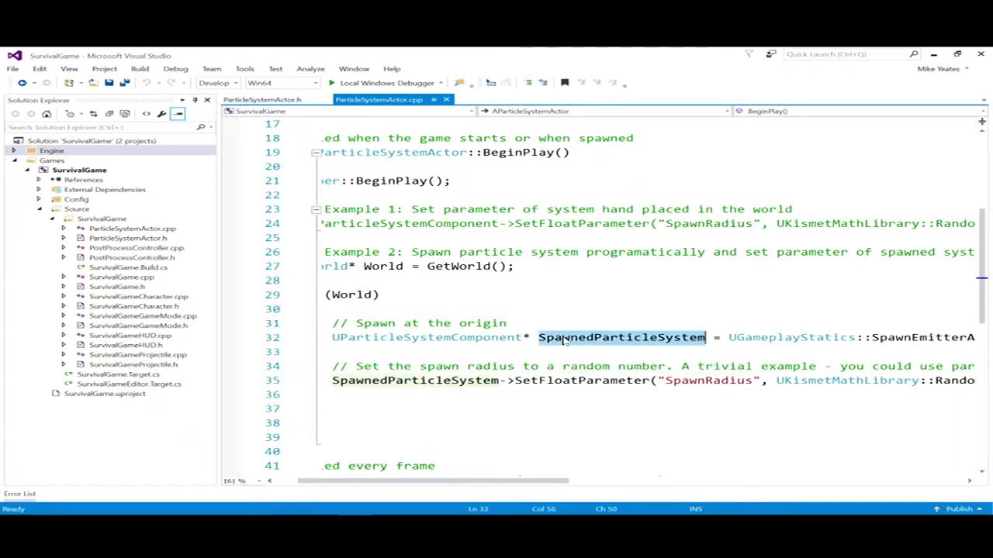
{"action": "double_click", "coordinate": [584, 379]}
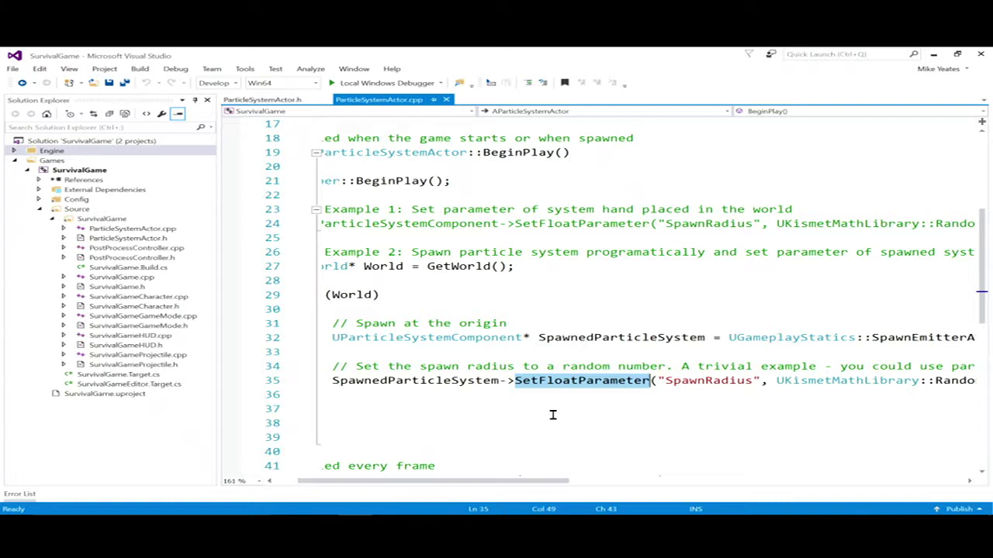
{"action": "double_click", "coordinate": [681, 380]}
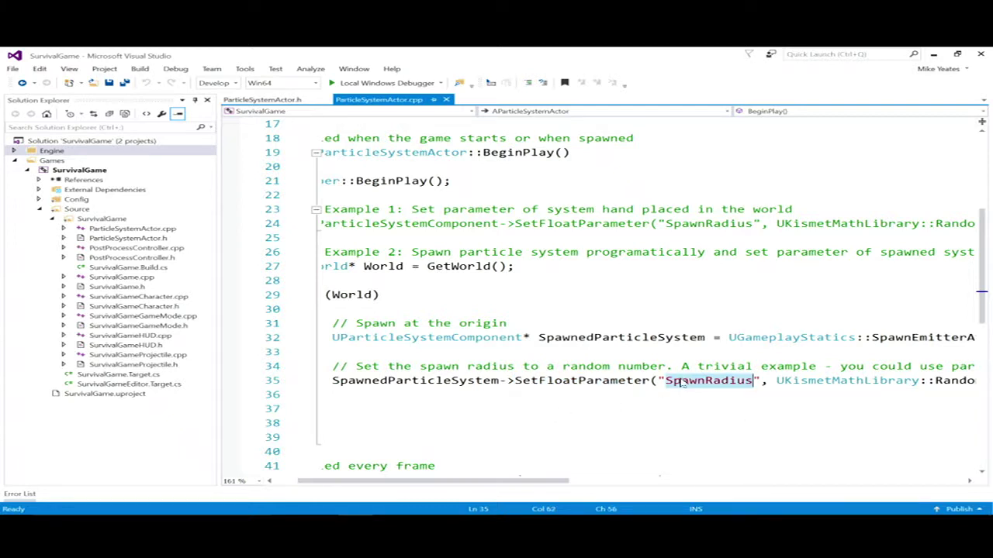
{"action": "left_click_drag", "start_coordinate": [554, 476], "coordinate": [671, 446]}
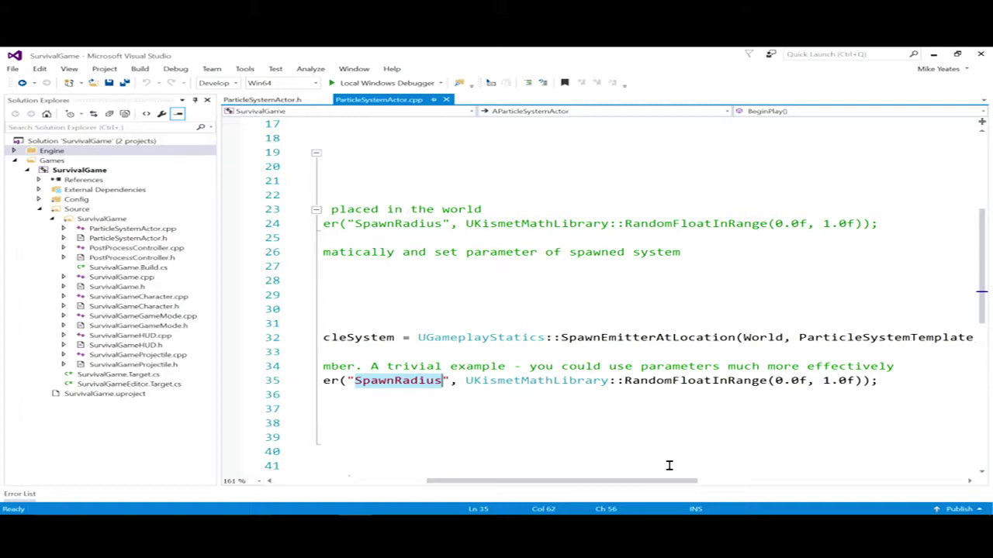
{"action": "left_click_drag", "start_coordinate": [665, 481], "coordinate": [434, 476]}
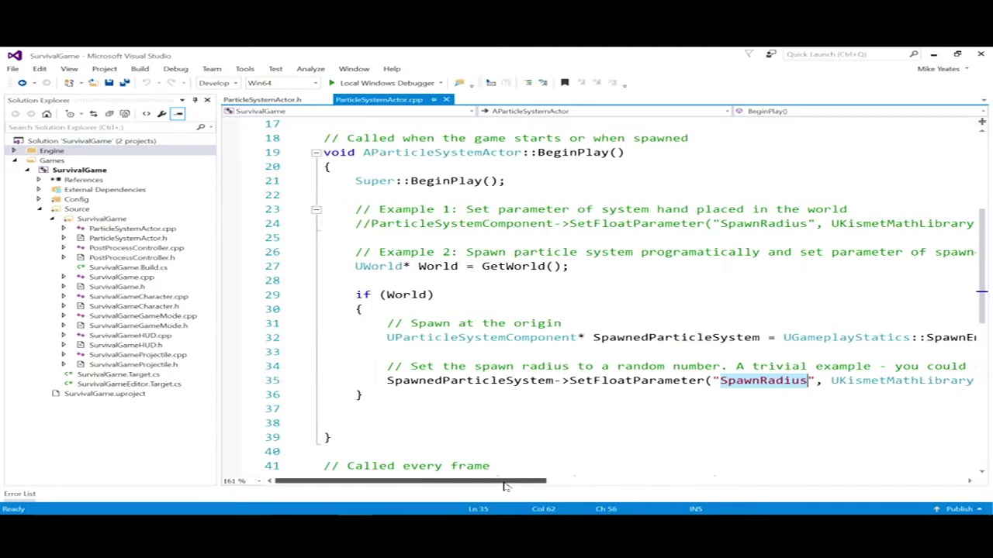
{"action": "left_click", "coordinate": [457, 439]}
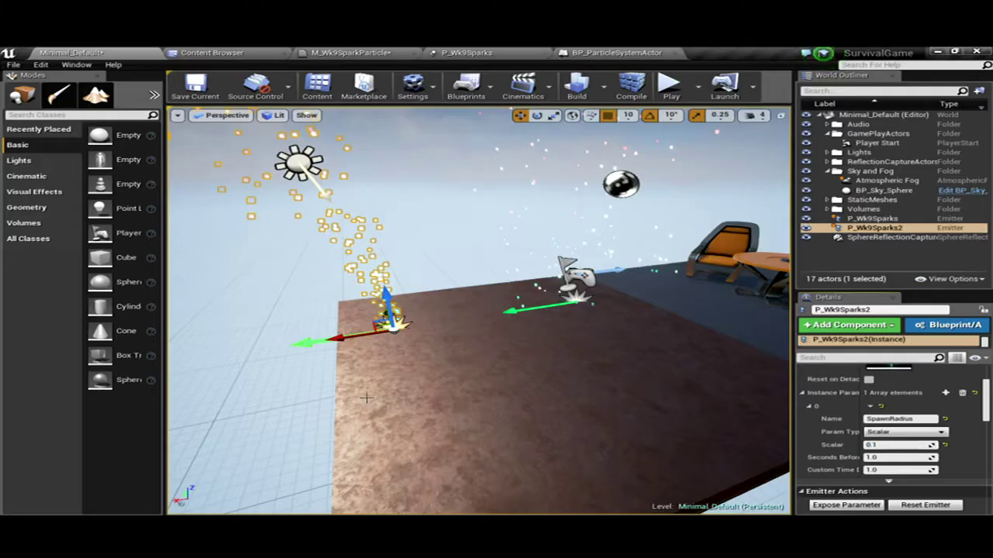
{"action": "left_click", "coordinate": [872, 219]}
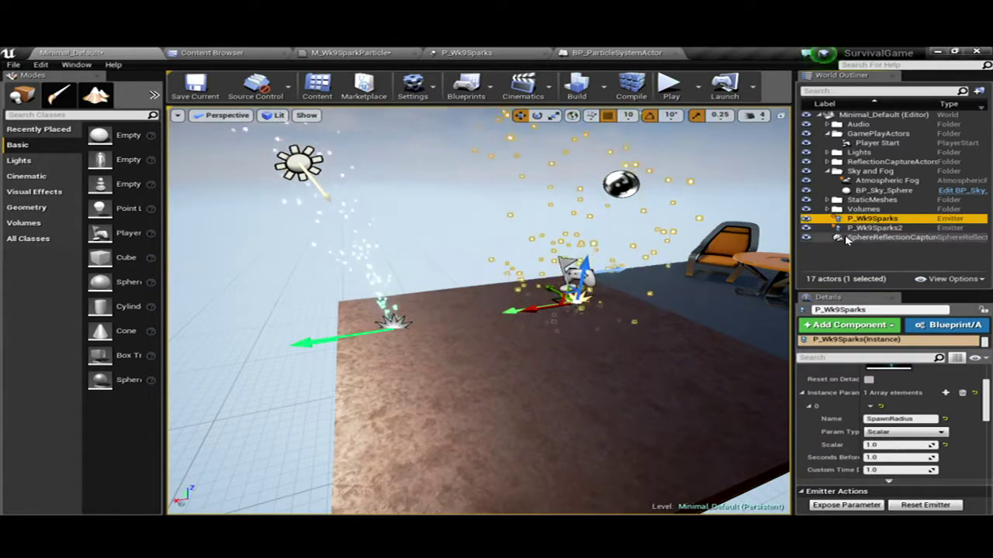
Review the ParticleSystemComponent.h and KismetMathLibrary includes at the top of ParticleSystemActor.cpp.
{"action": "scroll", "coordinate": [482, 224], "scroll_direction": "up", "scroll_amount": 3}
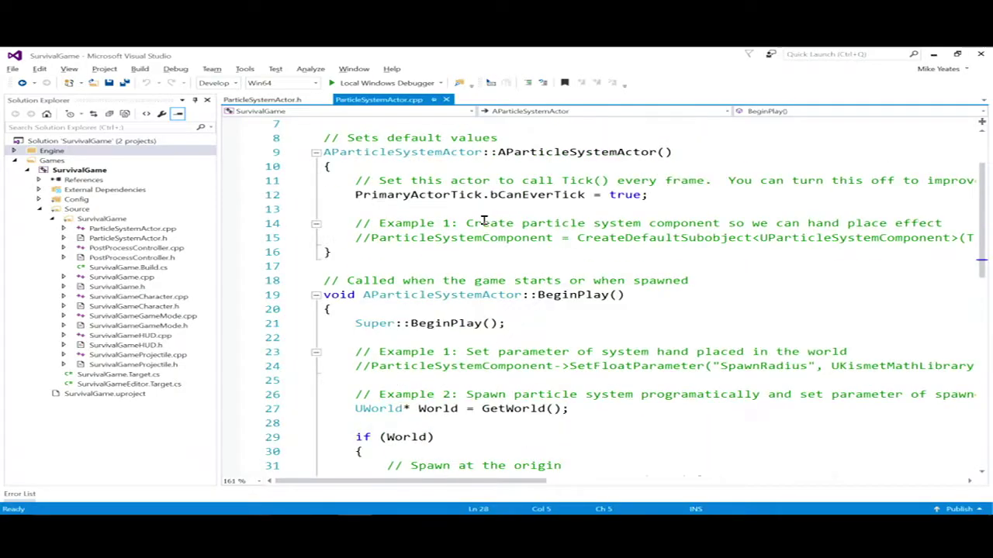
{"action": "scroll", "coordinate": [484, 222], "scroll_direction": "up", "scroll_amount": 3}
{"action": "left_click_drag", "start_coordinate": [702, 186], "coordinate": [301, 185]}
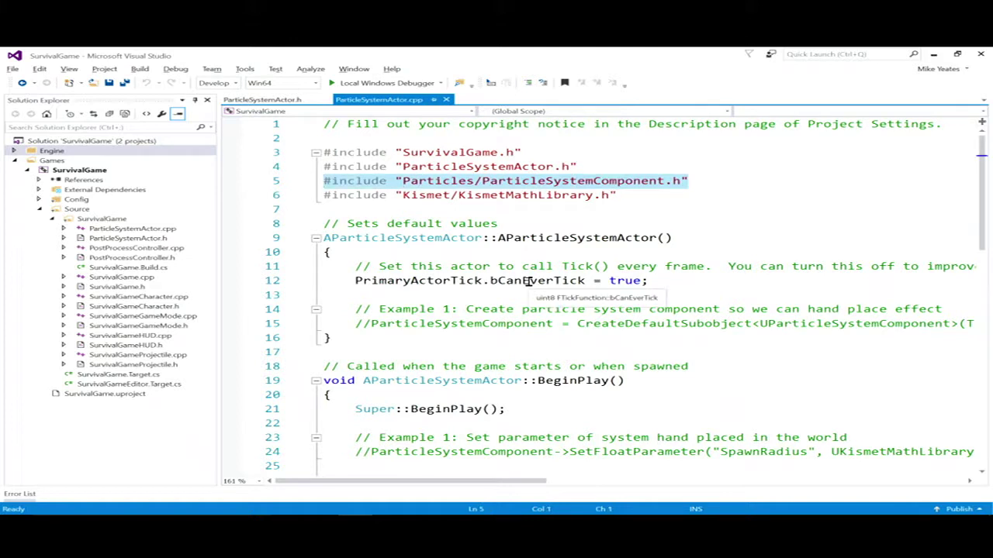
{"action": "left_click", "coordinate": [526, 204]}
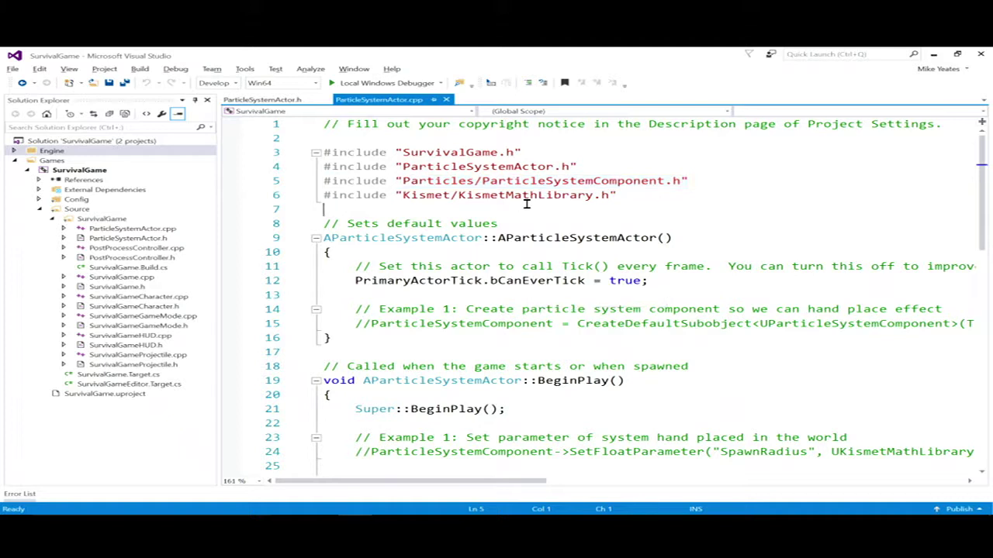
{"action": "double_click", "coordinate": [514, 194]}
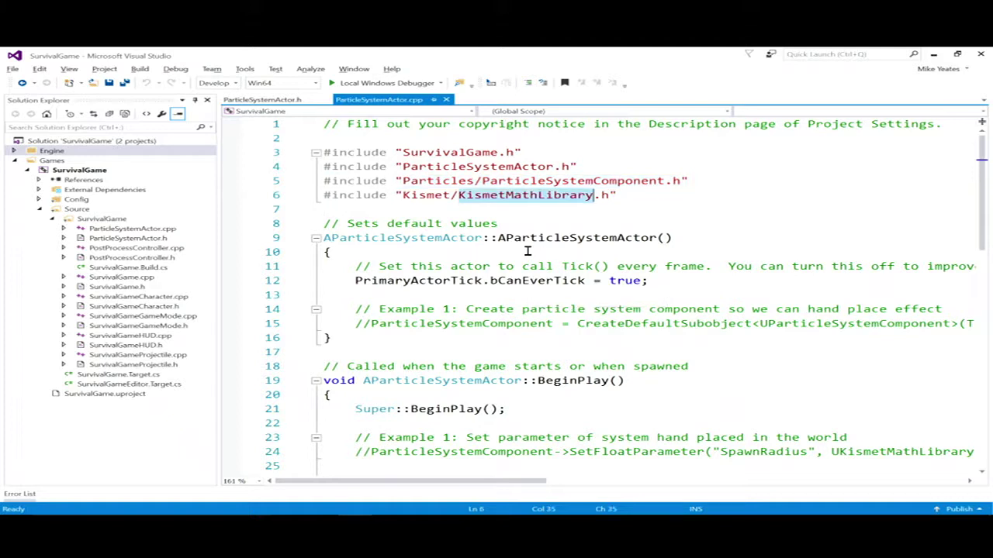
{"action": "left_click", "coordinate": [570, 233]}
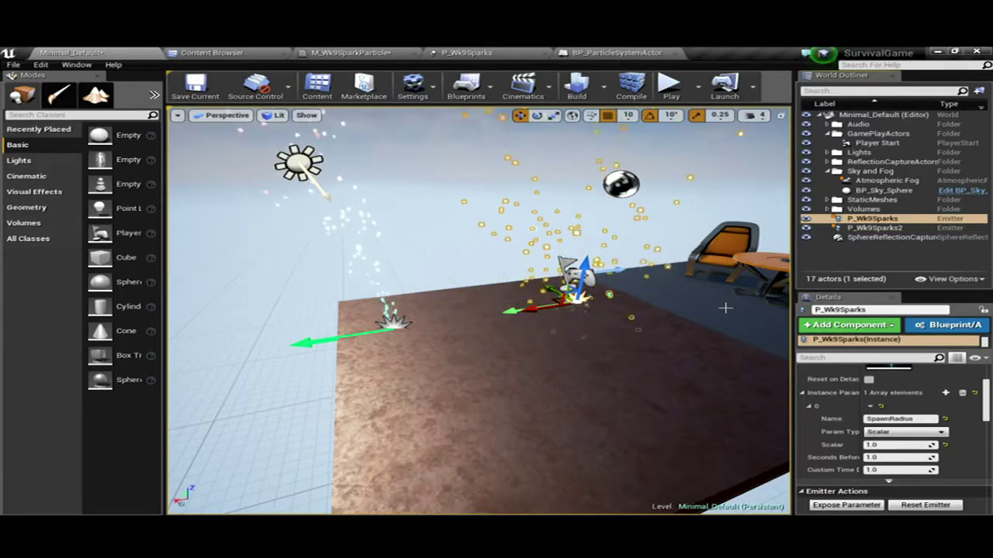
Delete P_Wk9Sparks and P_Wk9Sparks2, and drag BP_ParticleSystemActor from the Content Browser onto the floor.
{"action": "left_click", "coordinate": [875, 228], "text": "shift"}
{"action": "key", "text": "Delete"}
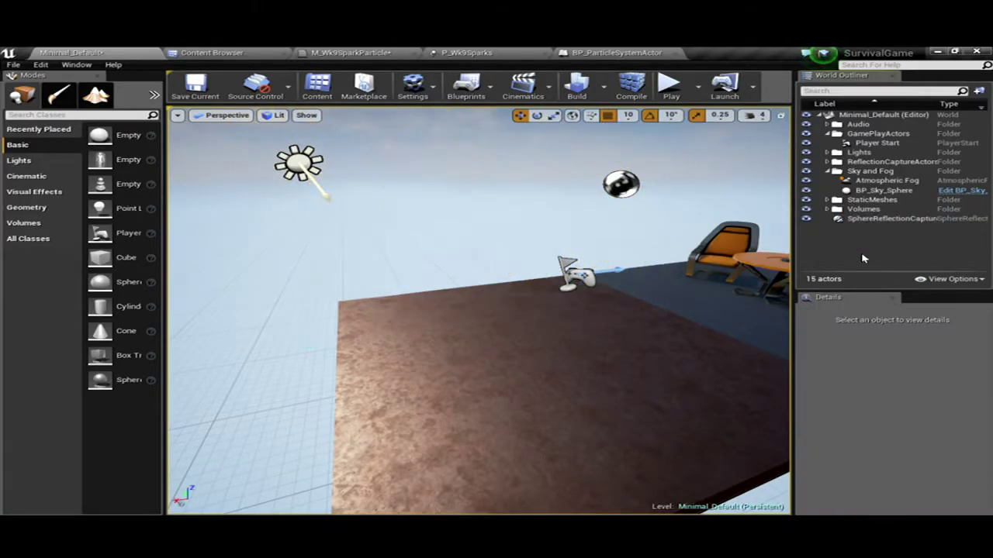
{"action": "left_click", "coordinate": [260, 53]}
{"action": "left_click", "coordinate": [729, 190]}
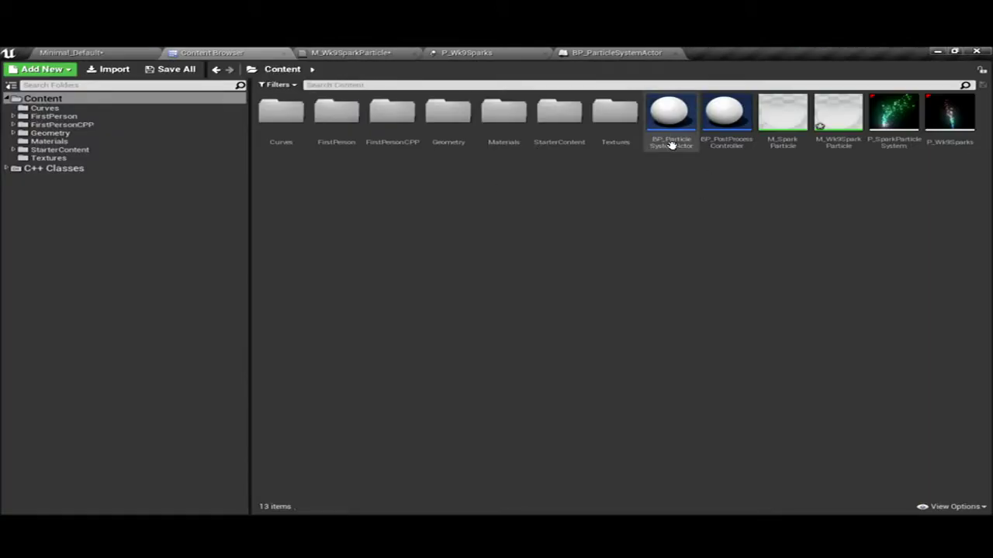
{"action": "left_click", "coordinate": [670, 116]}
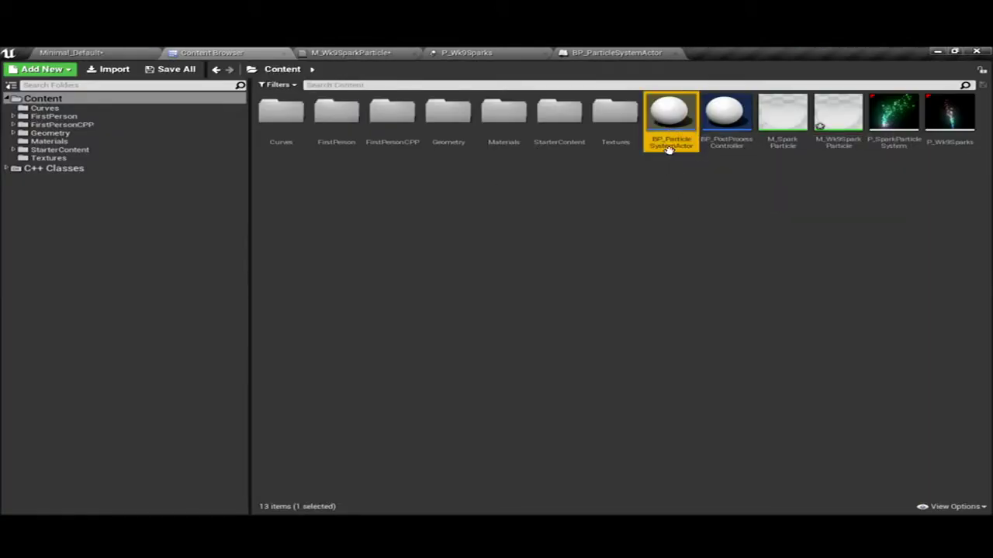
{"action": "mouse_move", "coordinate": [668, 149]}
{"action": "left_mouse_down"}
{"action": "mouse_move", "coordinate": [221, 62]}
{"action": "mouse_move", "coordinate": [381, 234]}
{"action": "left_mouse_up"}
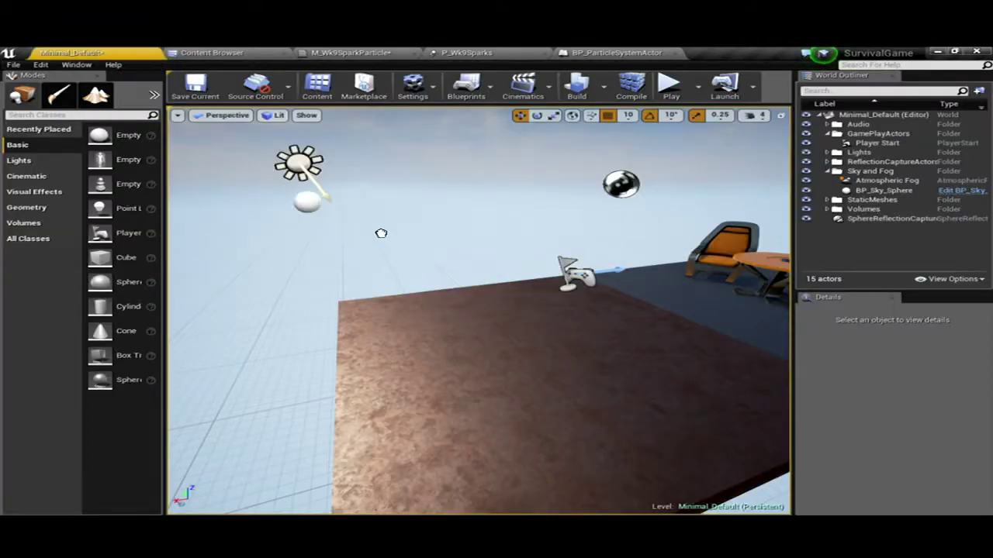
{"action": "left_click_drag", "start_coordinate": [381, 234], "coordinate": [527, 342]}
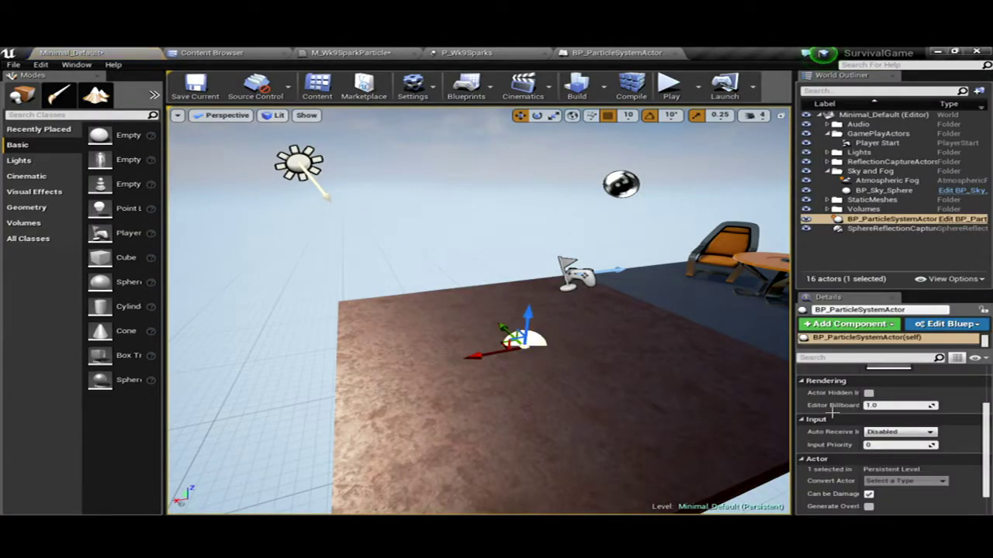
{"action": "scroll", "coordinate": [900, 422], "scroll_direction": "up", "scroll_amount": 3}
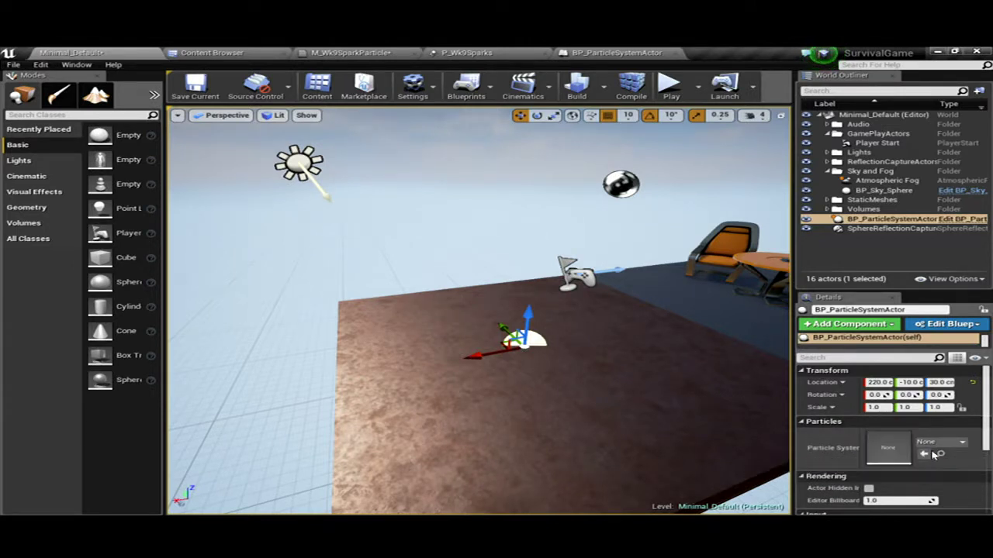
Search 'wk9' in the Particle System dropdown and assign P_Wk9Sparks to the actor.
{"action": "left_click", "coordinate": [961, 443]}
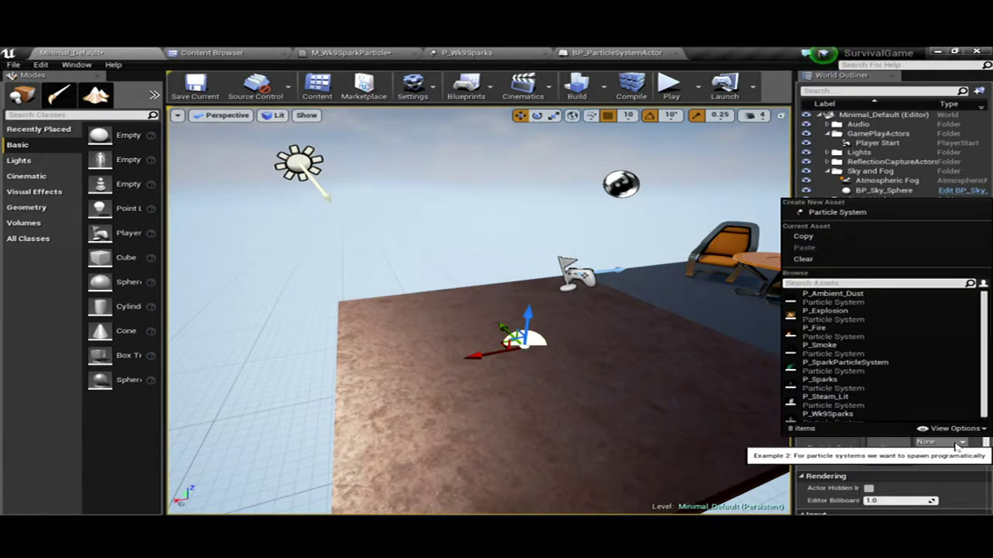
{"action": "type", "text": "wk9"}
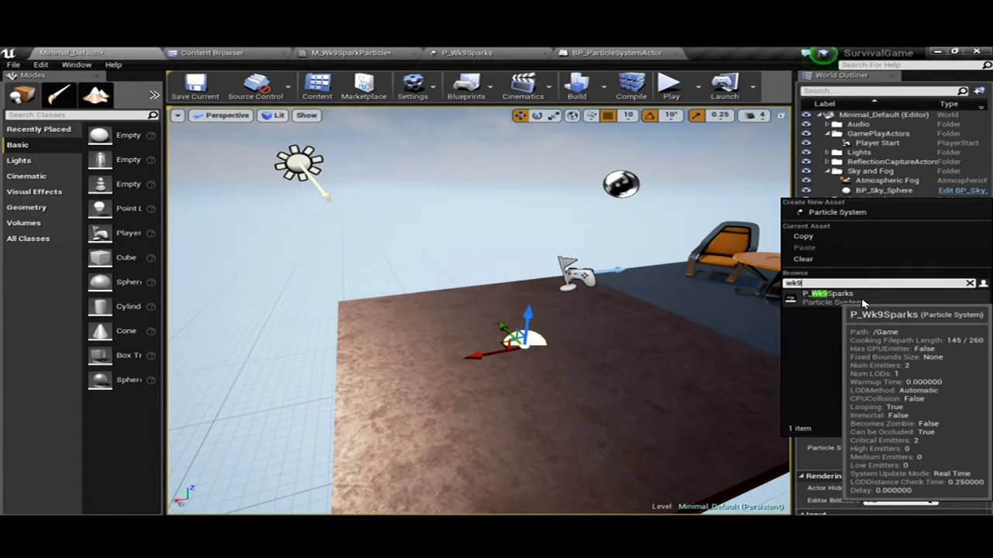
{"action": "left_click", "coordinate": [829, 294]}
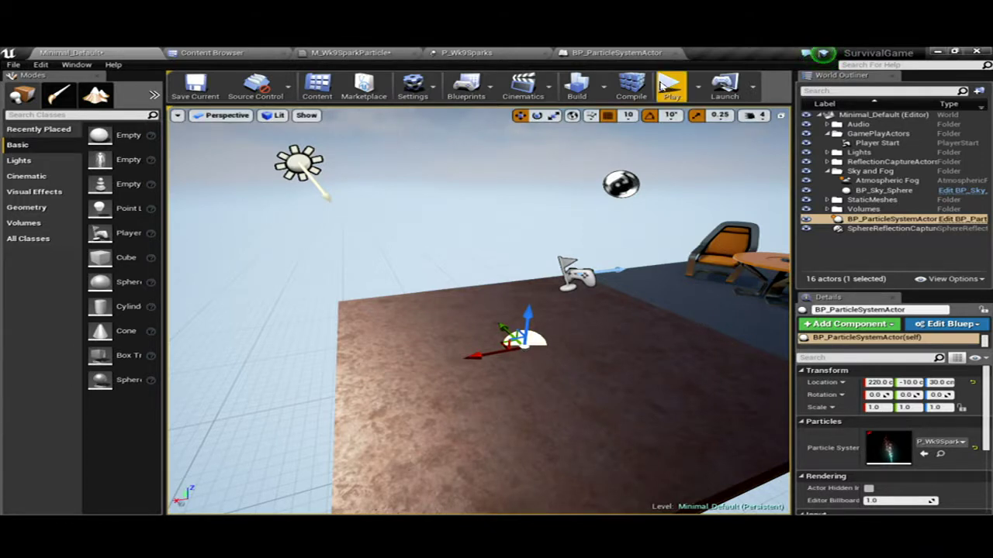
Move the Player Start to the origin by setting its location coordinates to 0.
{"action": "mouse_move", "coordinate": [594, 230]}
{"action": "left_mouse_down"}
{"action": "mouse_move", "coordinate": [628, 225]}
{"action": "mouse_move", "coordinate": [730, 379]}
{"action": "left_mouse_up"}
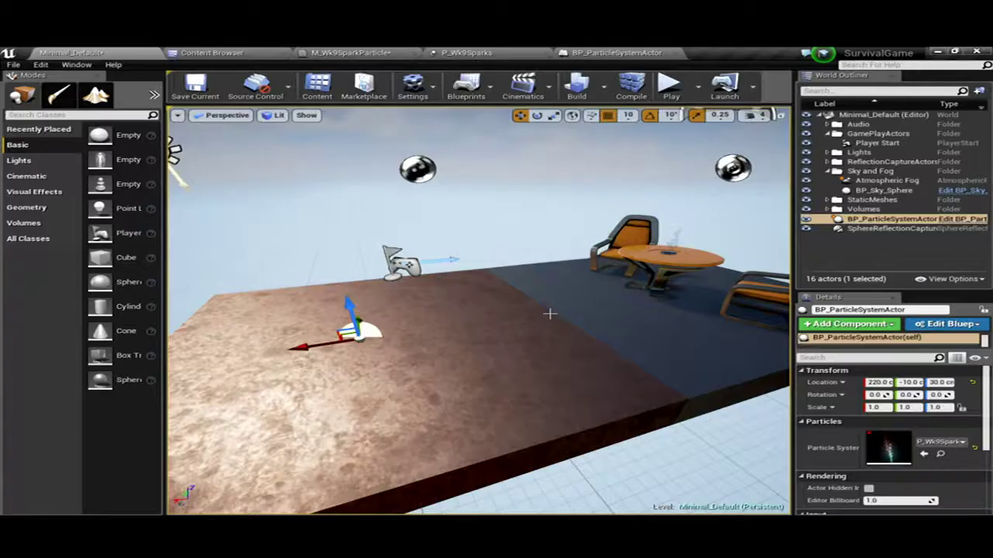
{"action": "left_click", "coordinate": [876, 143]}
{"action": "left_click", "coordinate": [879, 382]}
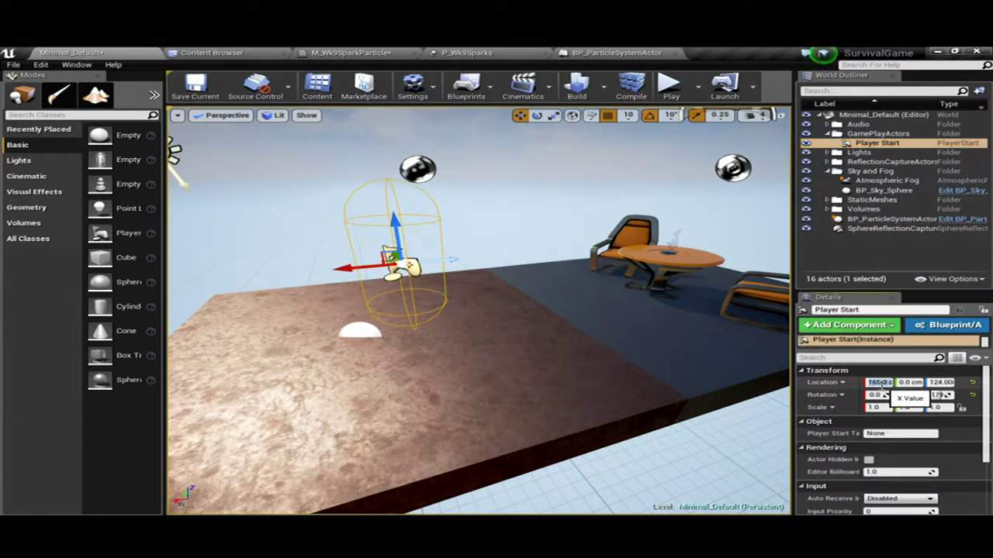
{"action": "type", "text": "0"}
{"action": "key", "text": "Tab"}
{"action": "key", "text": "Tab"}
{"action": "type", "text": "0"}
{"action": "key", "text": "Return"}
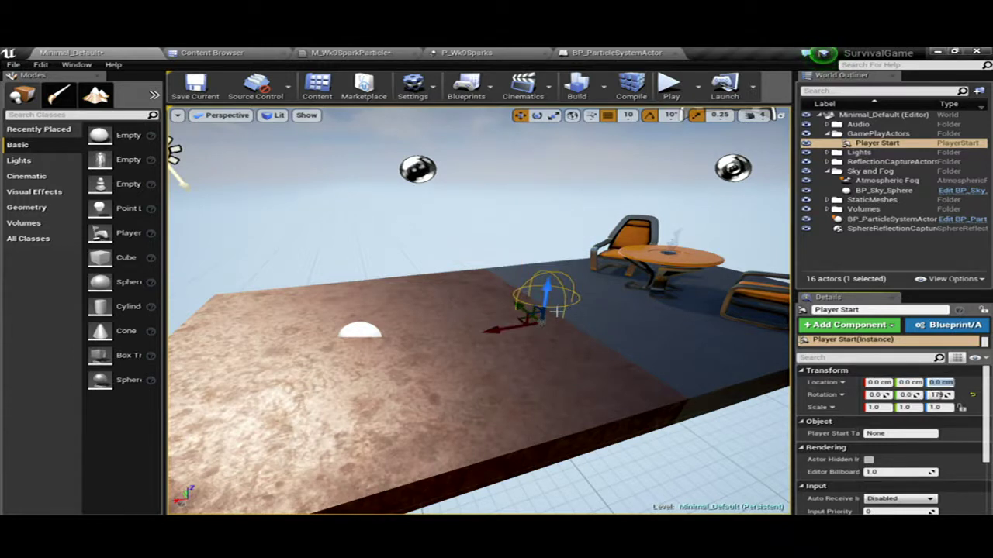
Play-test the level twice, then undo the Player Start move.
{"action": "left_click", "coordinate": [671, 91]}
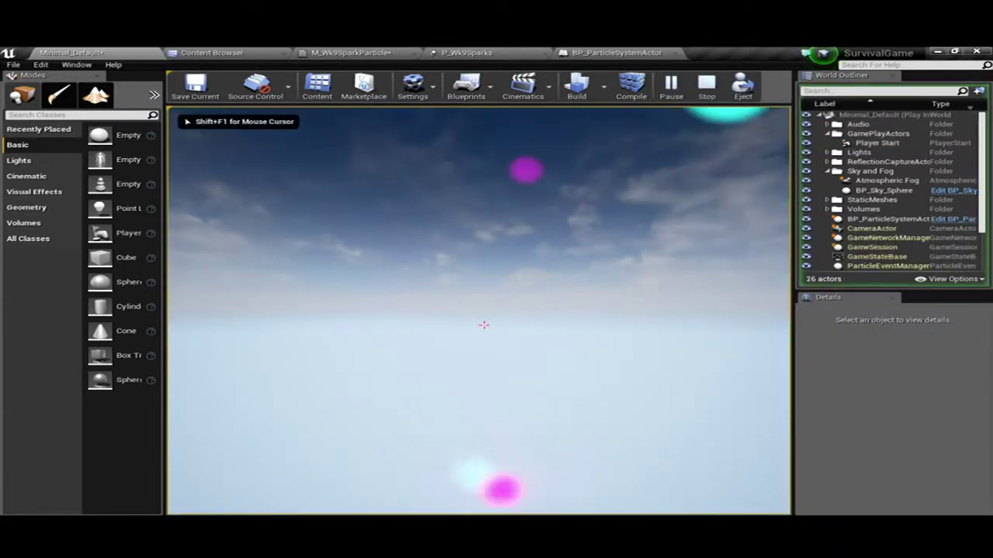
{"action": "key", "text": "Escape"}
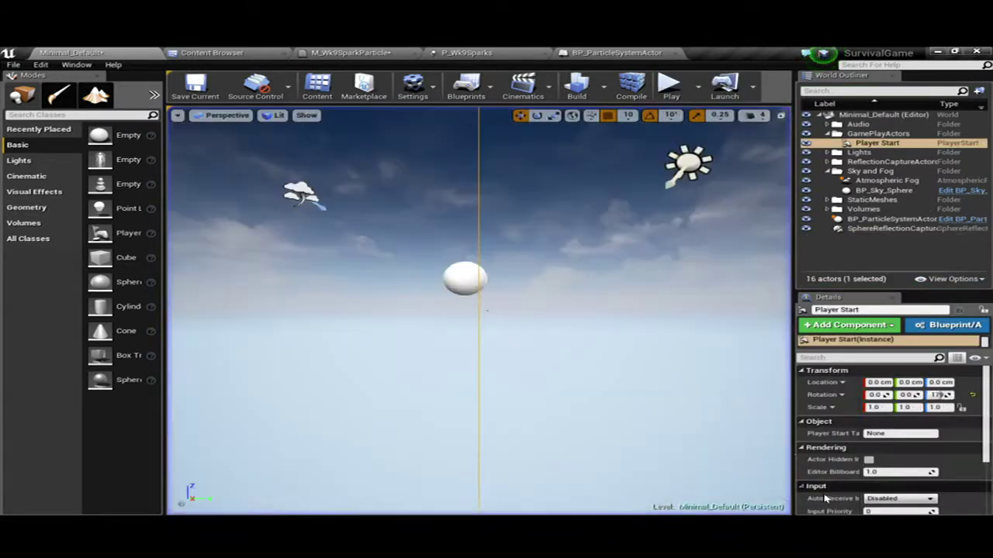
{"action": "left_click", "coordinate": [671, 89]}
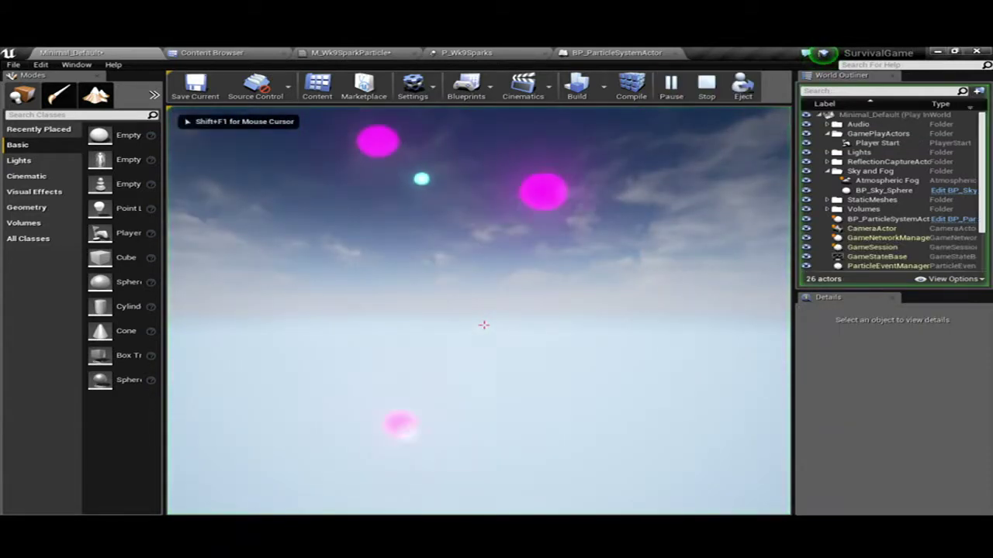
{"action": "key", "text": "Escape"}
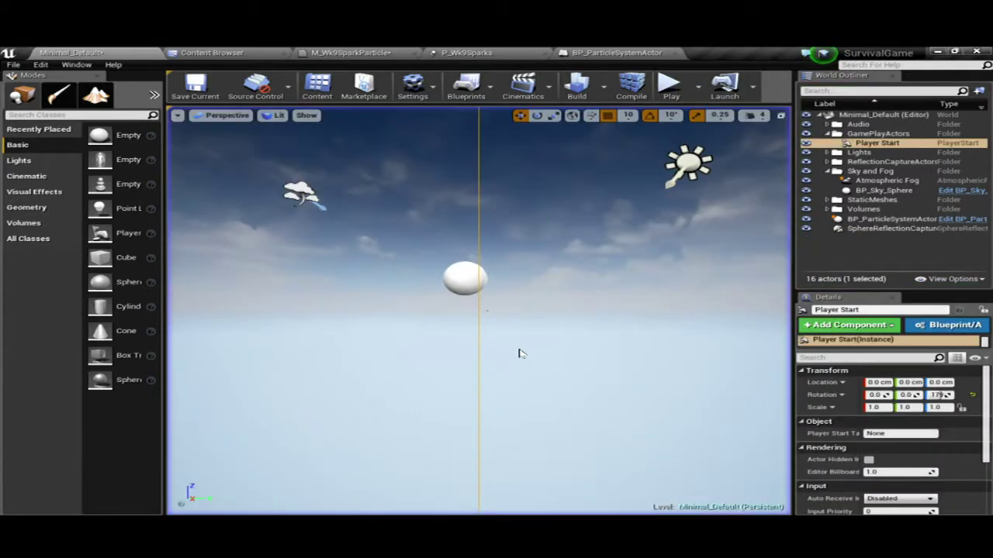
{"action": "key", "text": "f"}
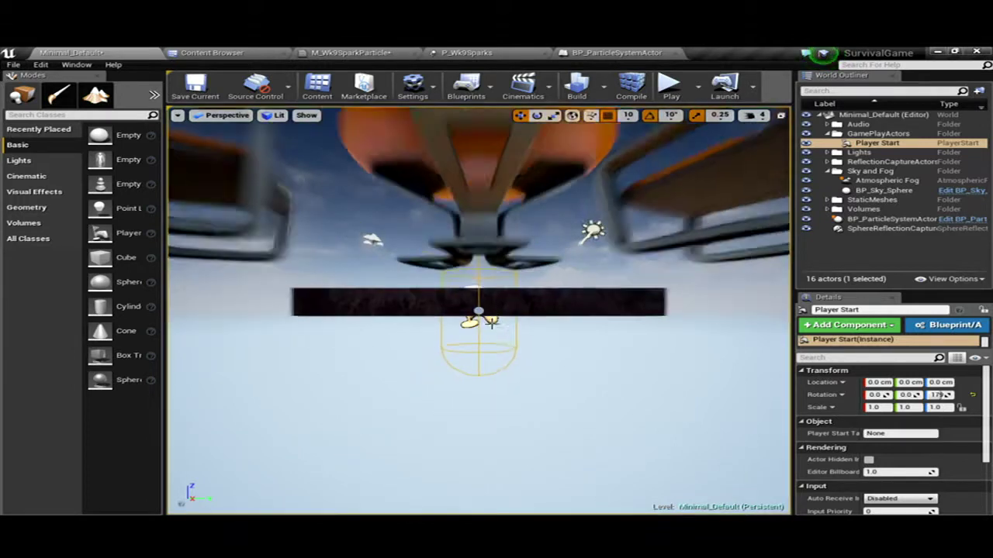
{"action": "left_click_drag", "start_coordinate": [479, 310], "coordinate": [478, 232], "text": "alt"}
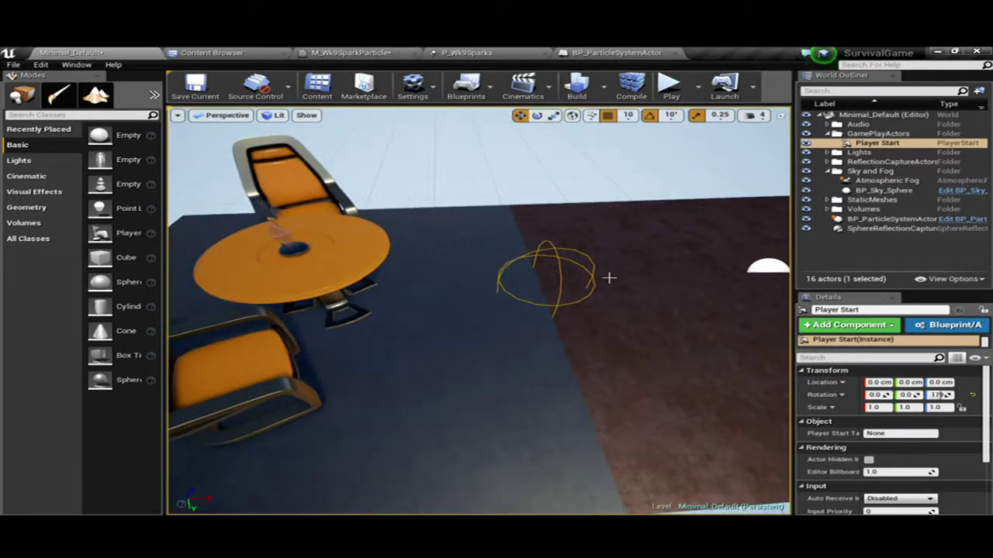
{"action": "key", "text": "ctrl+z"}
{"action": "key", "text": "ctrl+z"}
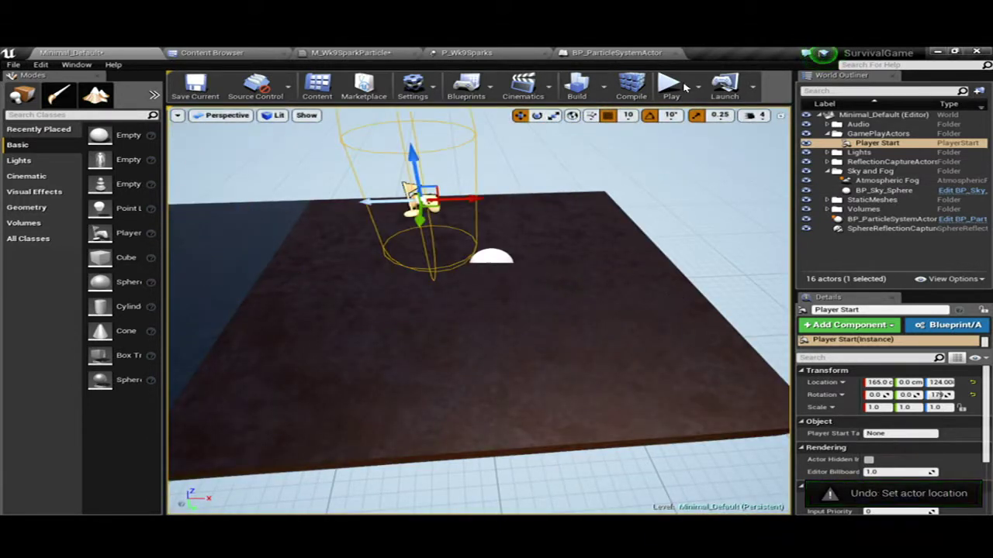
Play from the original start, walk toward the table to watch the sparks, then select BP_ParticleSystemActor.
{"action": "left_click", "coordinate": [670, 83]}
{"action": "left_click", "coordinate": [481, 325]}
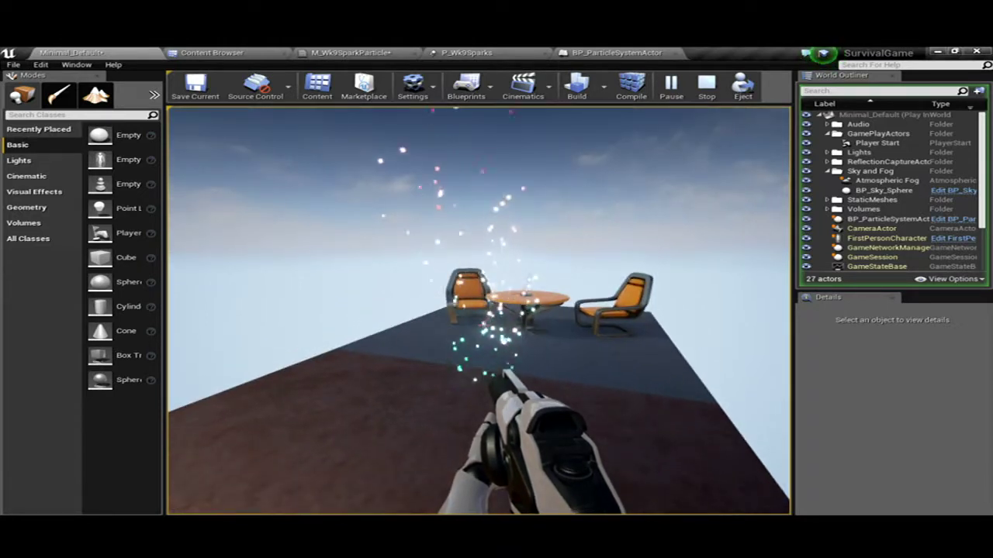
{"action": "key", "text": "w"}
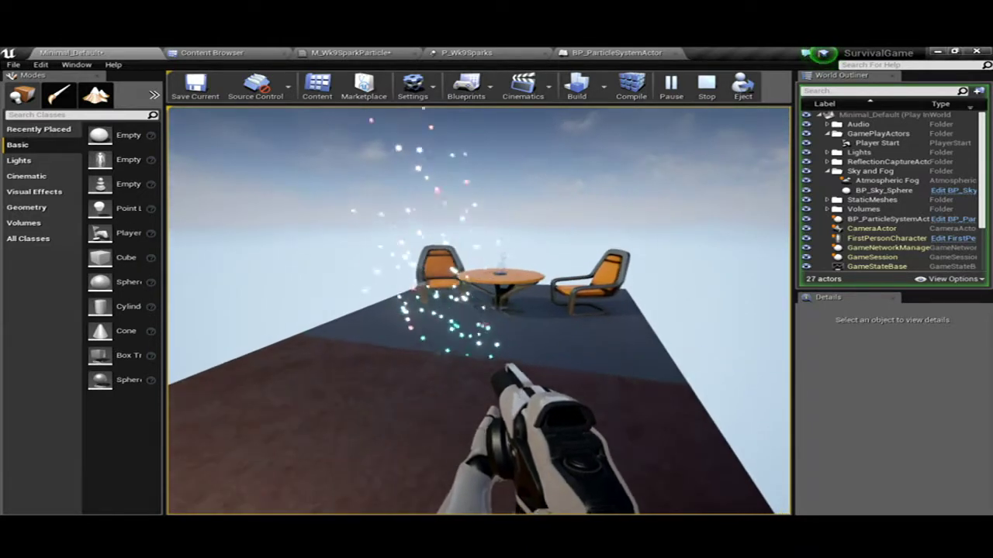
{"action": "key", "text": "Escape"}
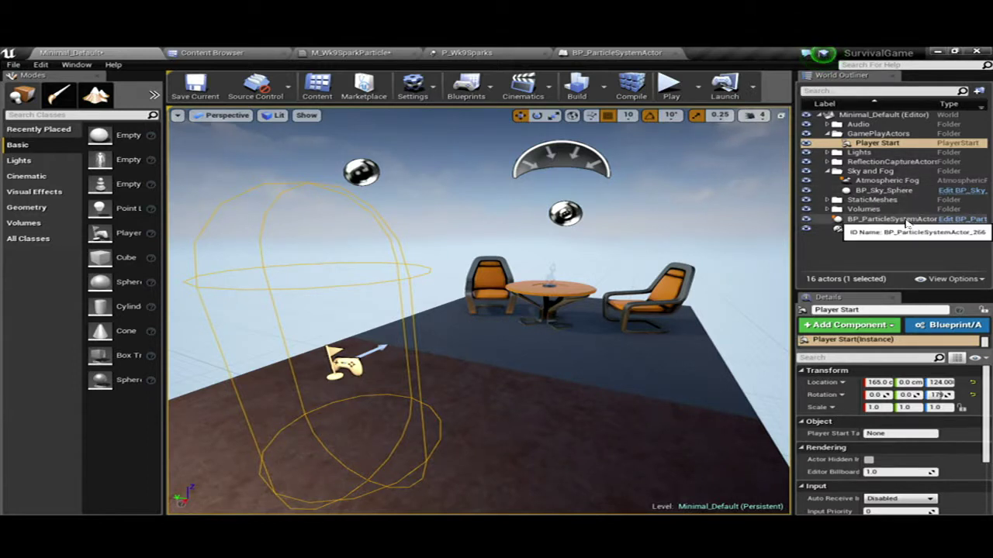
{"action": "left_click", "coordinate": [846, 220]}
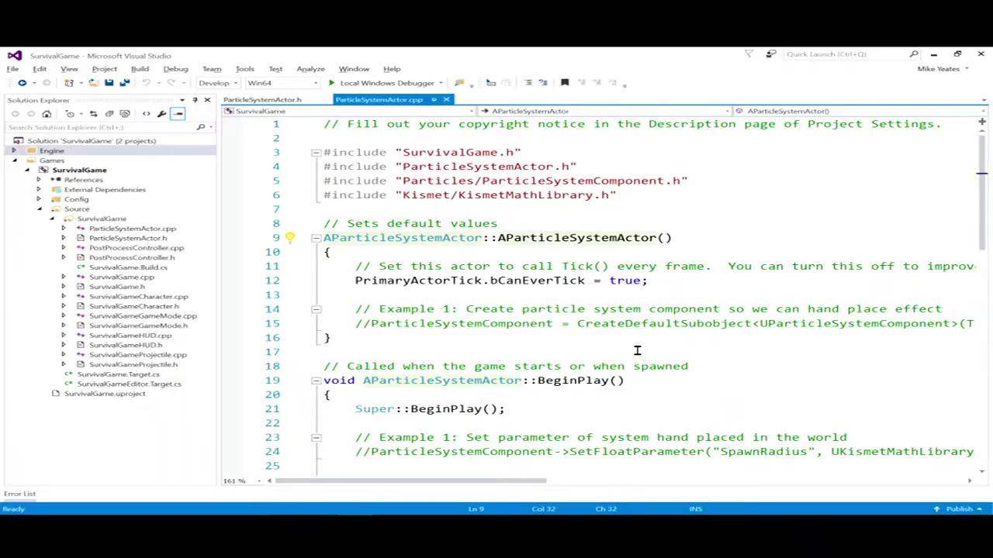
Scroll to BeginPlay and read across the SpawnEmitterAtLocation line in ParticleSystemActor.cpp.
{"action": "scroll", "coordinate": [621, 341], "scroll_direction": "down", "scroll_amount": 3}
{"action": "scroll", "coordinate": [522, 442], "scroll_direction": "down", "scroll_amount": 2}
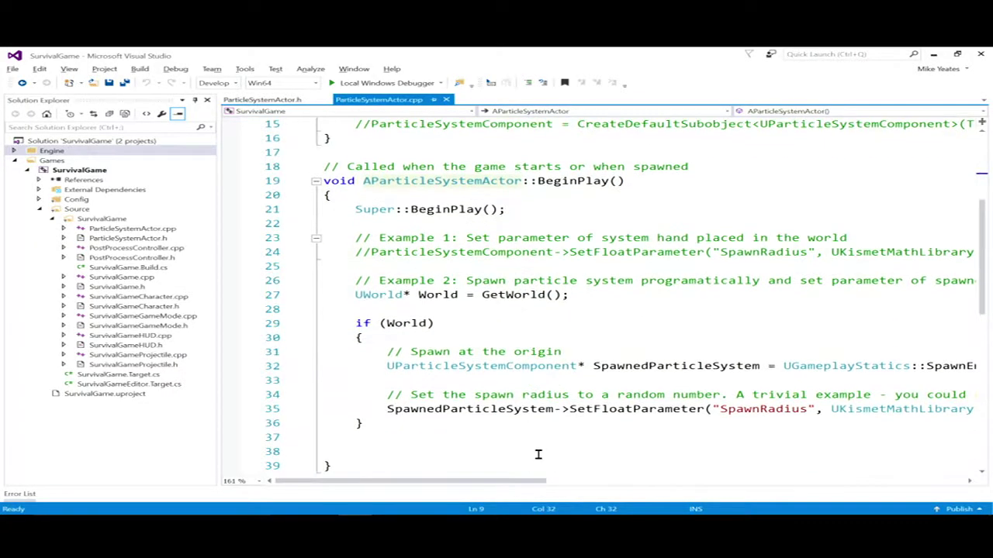
{"action": "left_click_drag", "start_coordinate": [537, 481], "coordinate": [773, 481]}
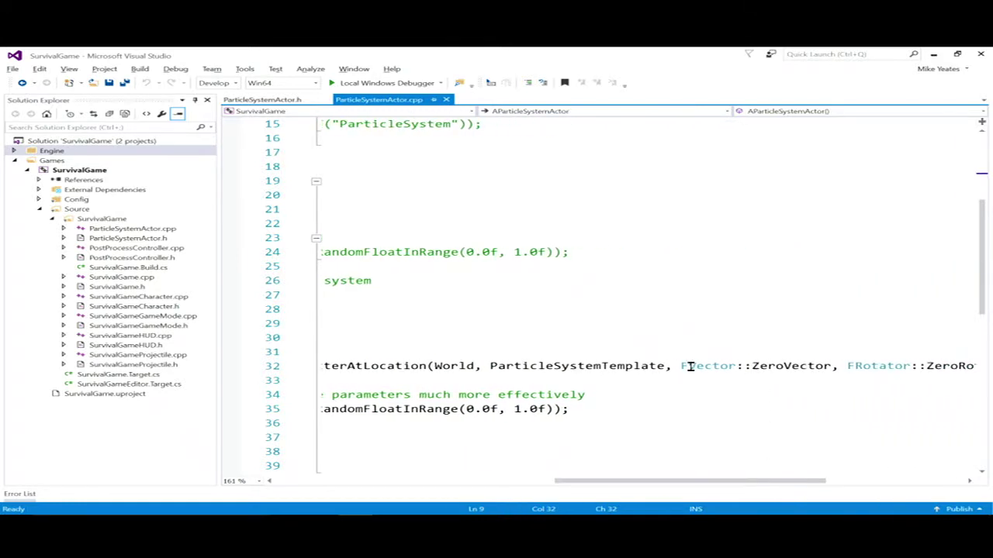
{"action": "left_click_drag", "start_coordinate": [690, 366], "coordinate": [809, 366]}
{"action": "left_click", "coordinate": [751, 379]}
{"action": "left_click", "coordinate": [597, 447]}
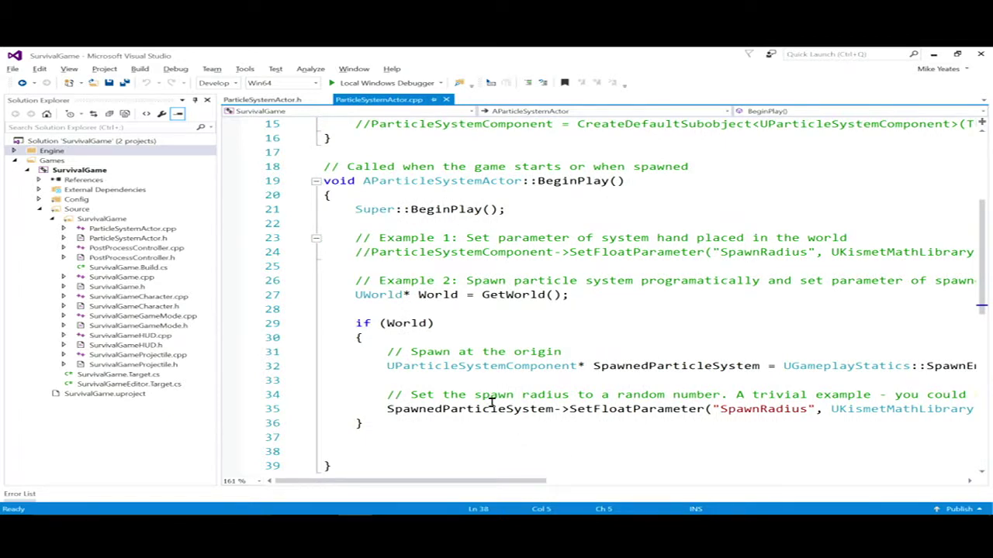
Compare with the Unreal Editor and highlight the commented-out Example 1 lines.
{"action": "key", "text": "alt+Tab"}
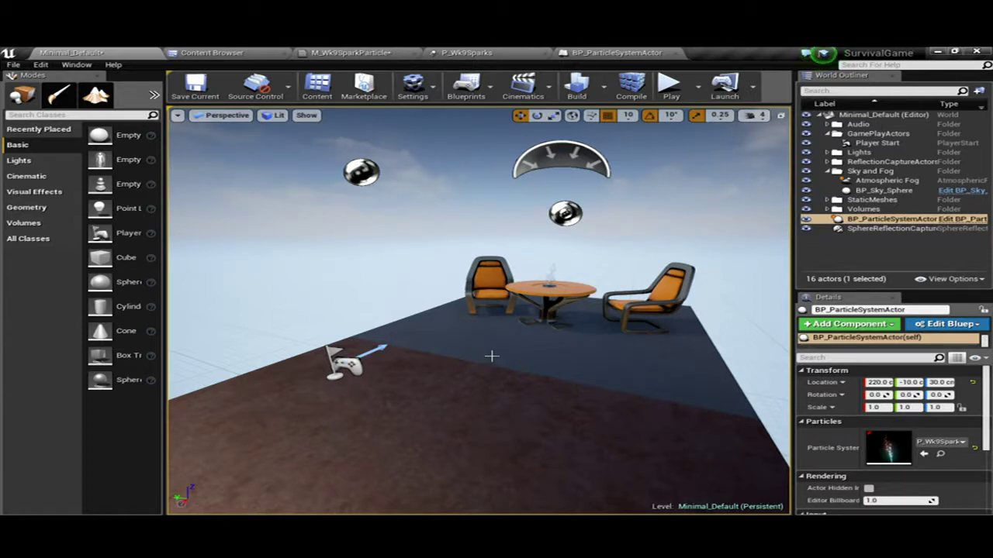
{"action": "key", "text": "alt+Tab"}
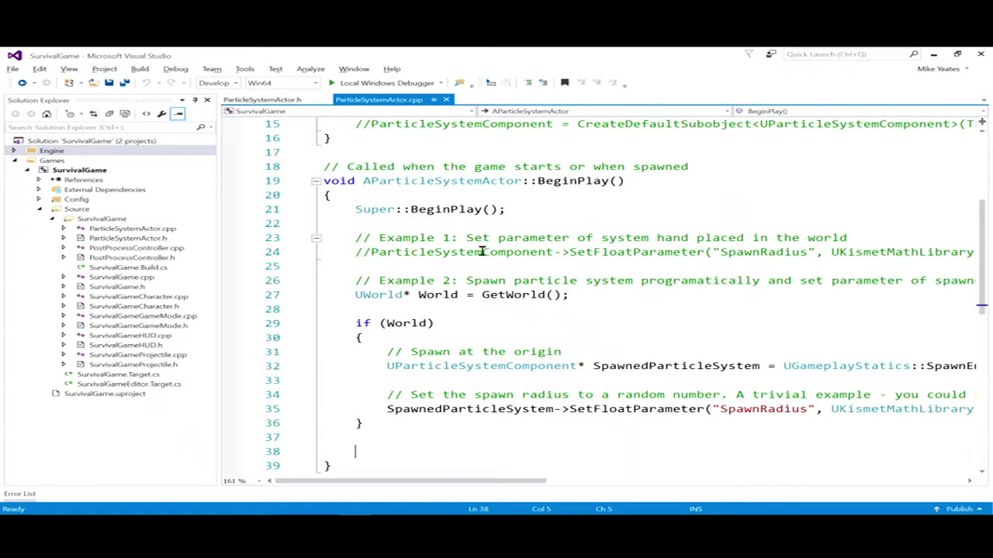
{"action": "mouse_move", "coordinate": [349, 224]}
{"action": "left_mouse_down"}
{"action": "mouse_move", "coordinate": [532, 256]}
{"action": "mouse_move", "coordinate": [532, 266]}
{"action": "left_mouse_up"}
{"action": "left_click", "coordinate": [540, 276]}
{"action": "key", "text": "alt+Tab"}
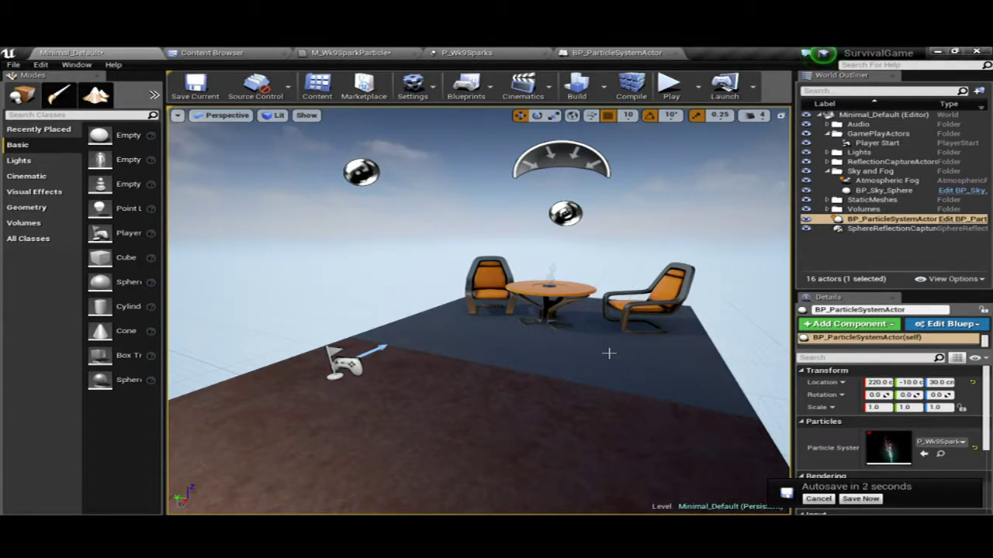
Switch to the P_Wk9Sparks tab to view it in the Cascade editor.
{"action": "left_click", "coordinate": [467, 52]}
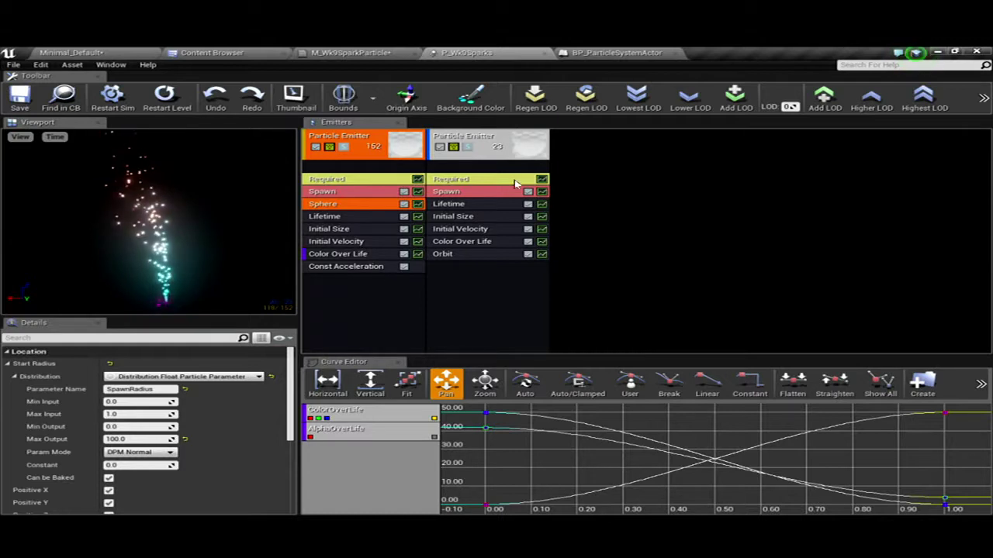
After checking the Sphere module's Start Radius, select the second emitter's Initial Velocity module.
{"action": "left_click", "coordinate": [496, 242]}
Inspect the second emitter's Initial Size and emitter properties, then show the Content Browser.
{"action": "left_click", "coordinate": [475, 230]}
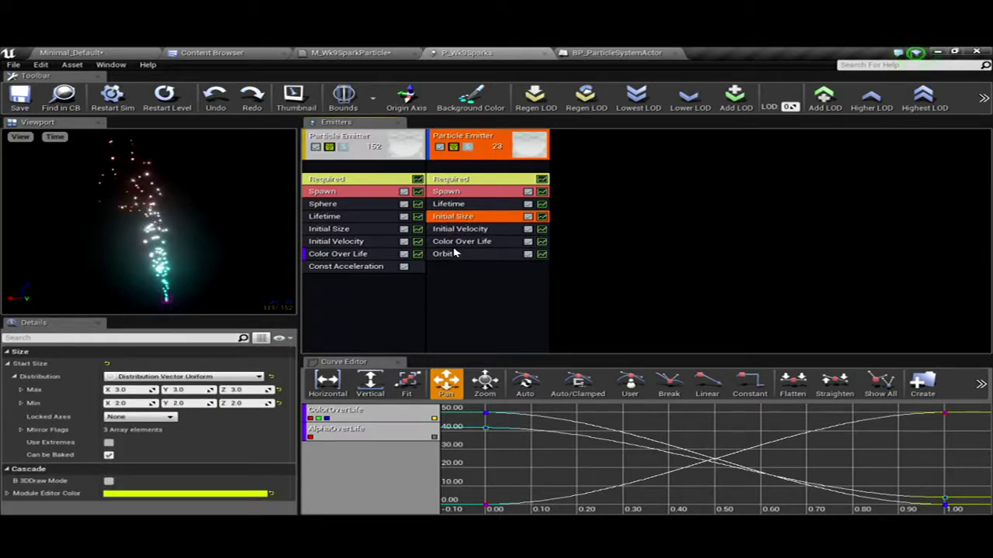
{"action": "left_click", "coordinate": [485, 310]}
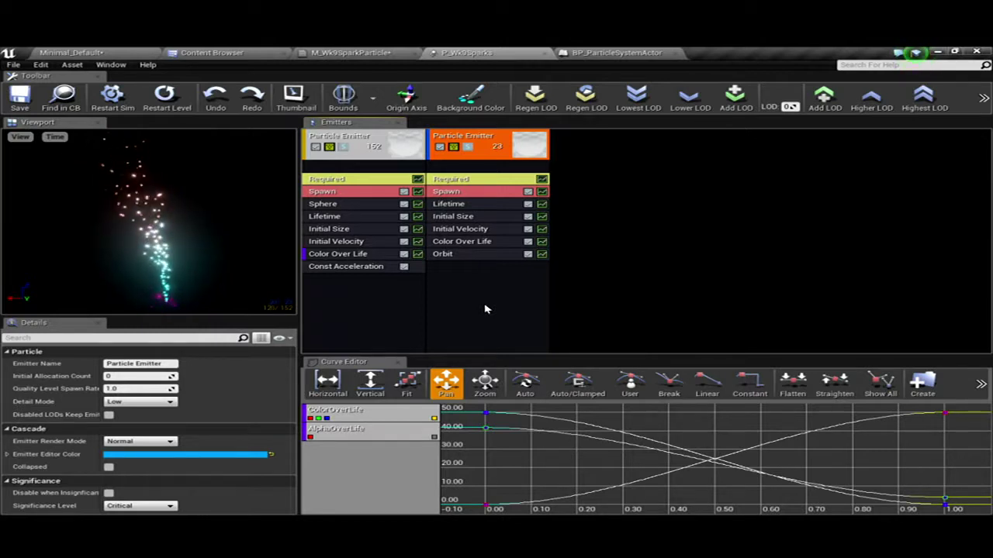
{"action": "left_click", "coordinate": [241, 52]}
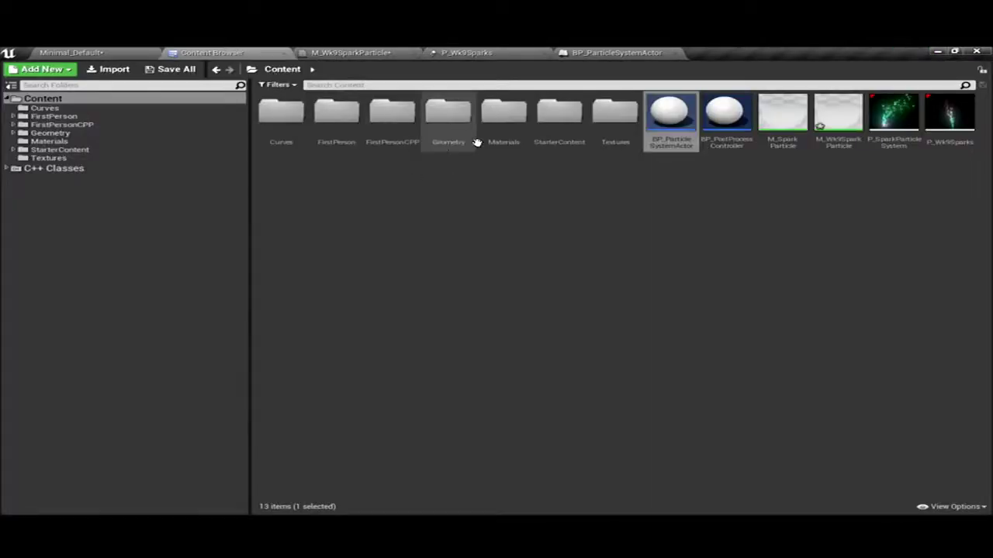